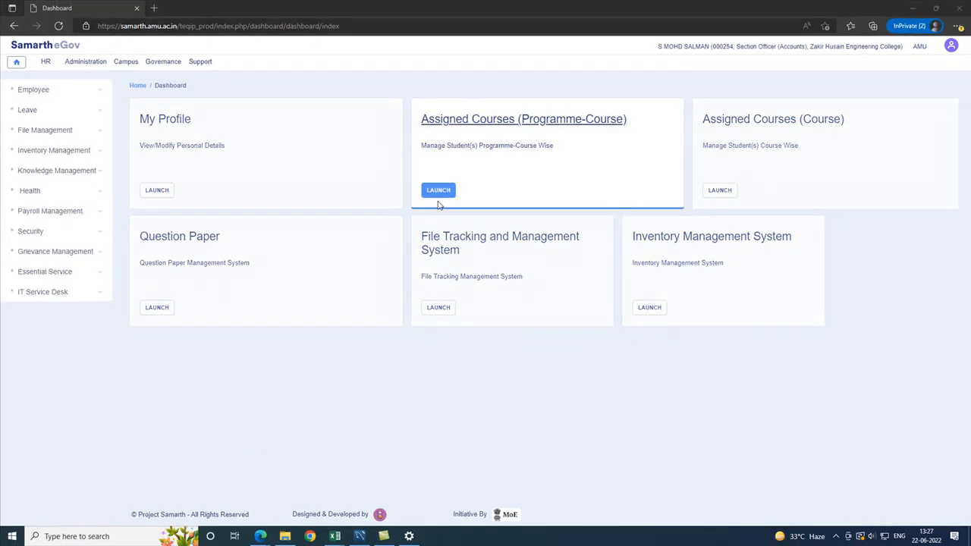
- Open the Inventory Management dashboard and go to its Stock Details page
click(87, 153)
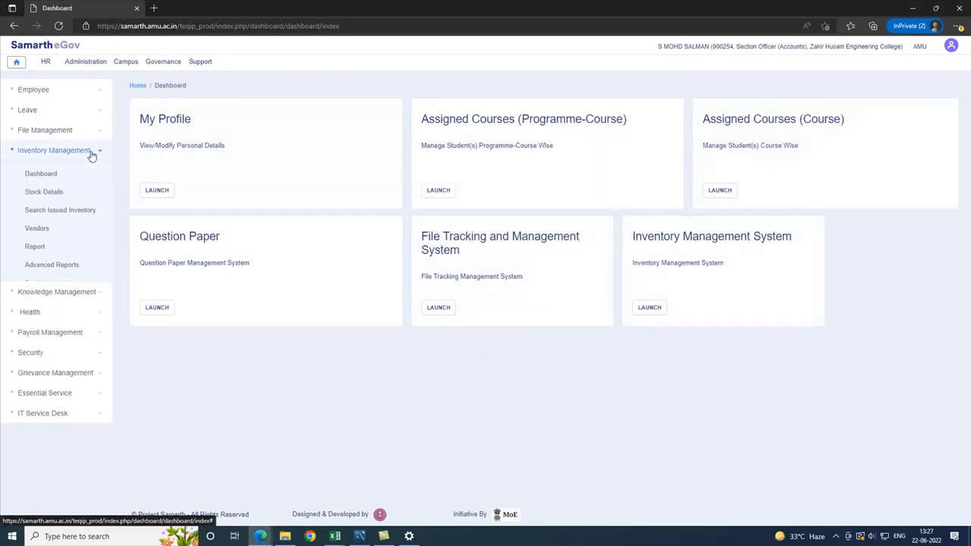
click(51, 174)
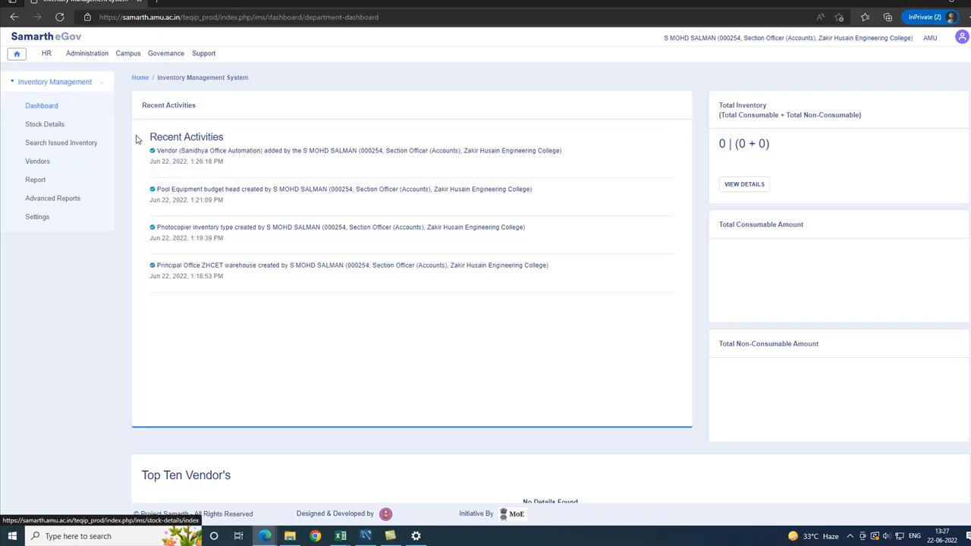
click(54, 131)
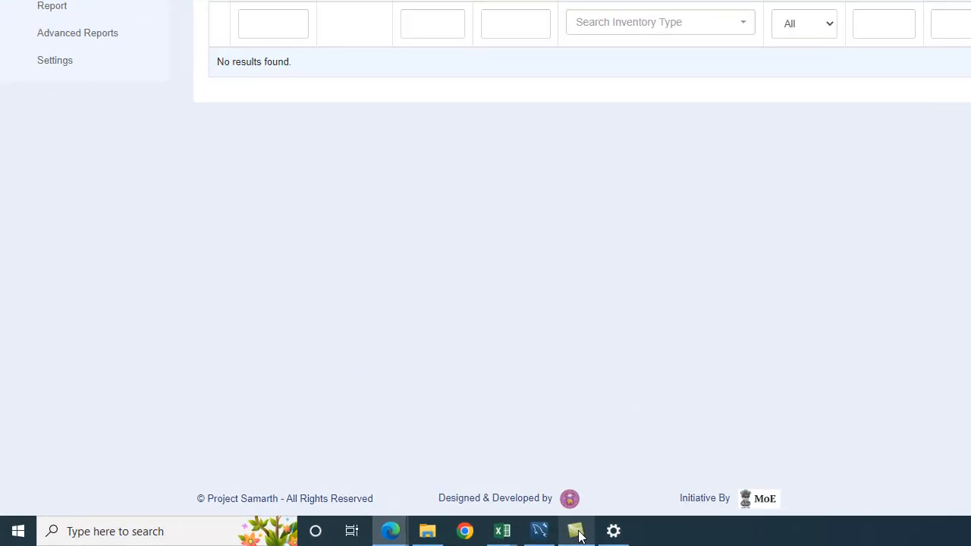
- Switch to the other browser window with the Inventory Management Settings page and bring up its Stock Details page
mouse_move(390, 530)
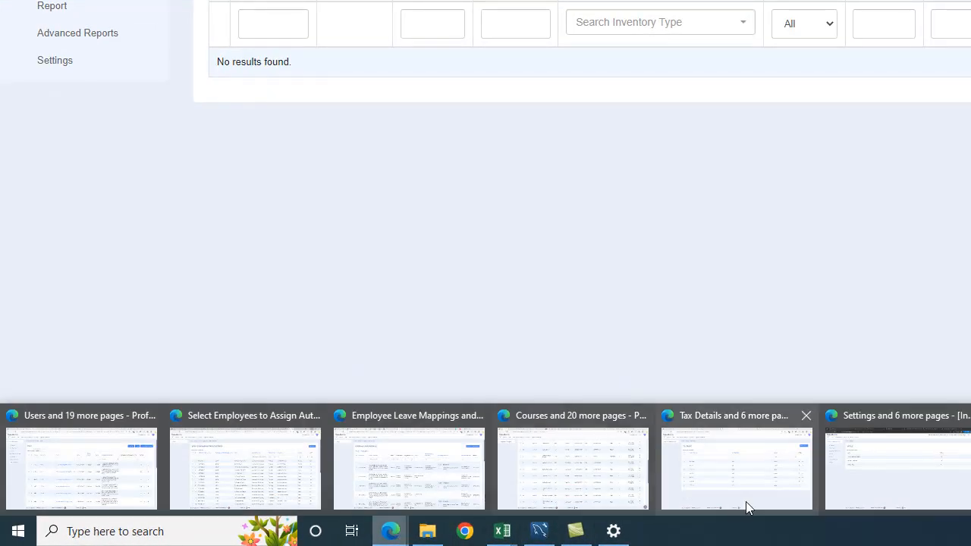
click(862, 485)
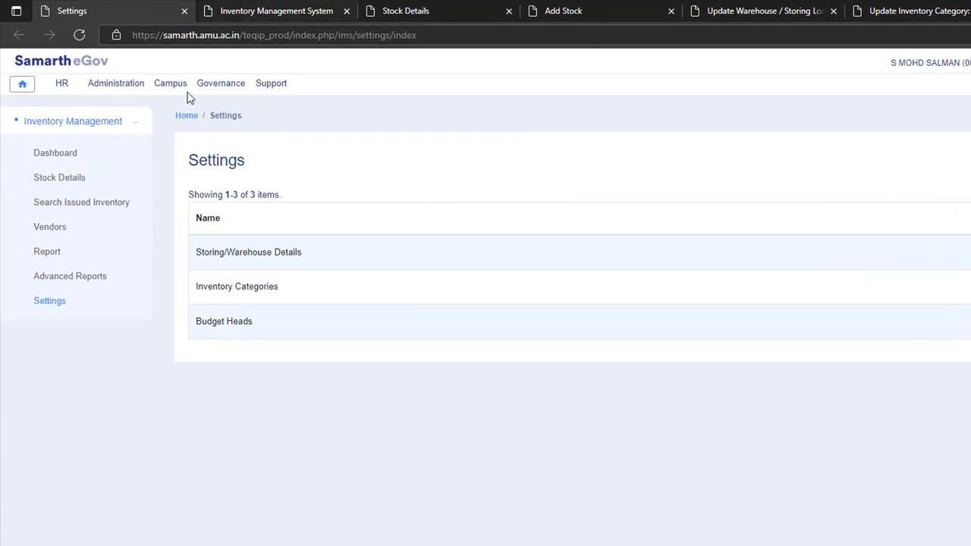
click(271, 12)
click(405, 15)
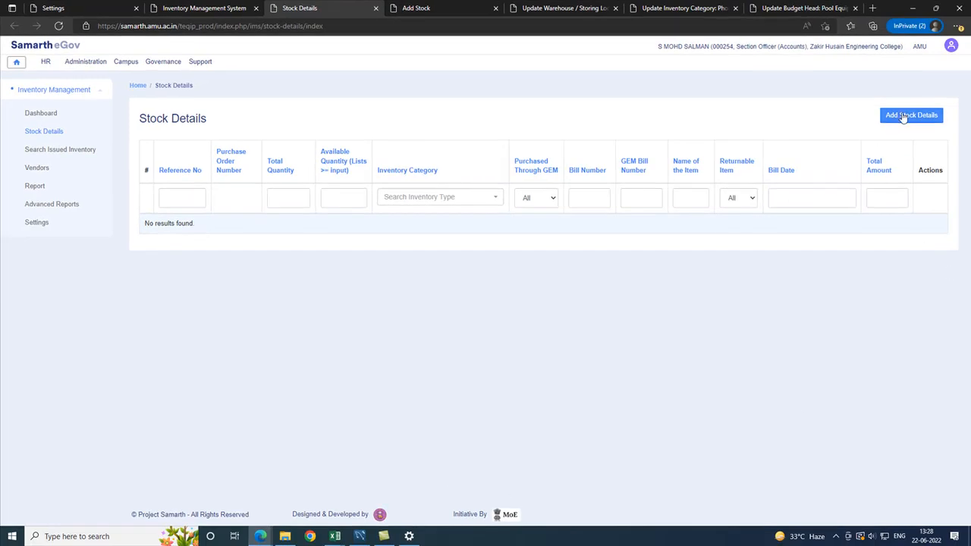
- Open a new Add Stock form and look through its blank fields
click(903, 117)
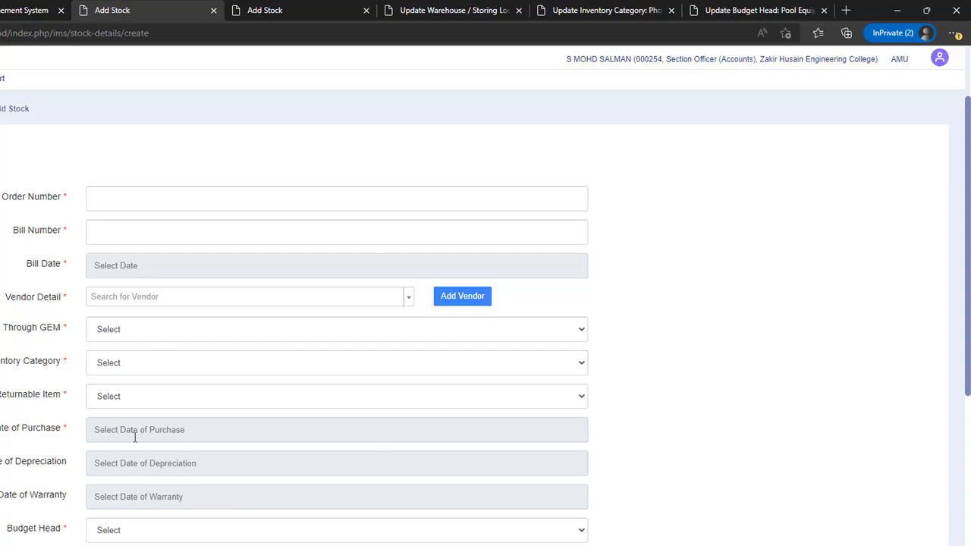
drag(967, 172, 968, 288)
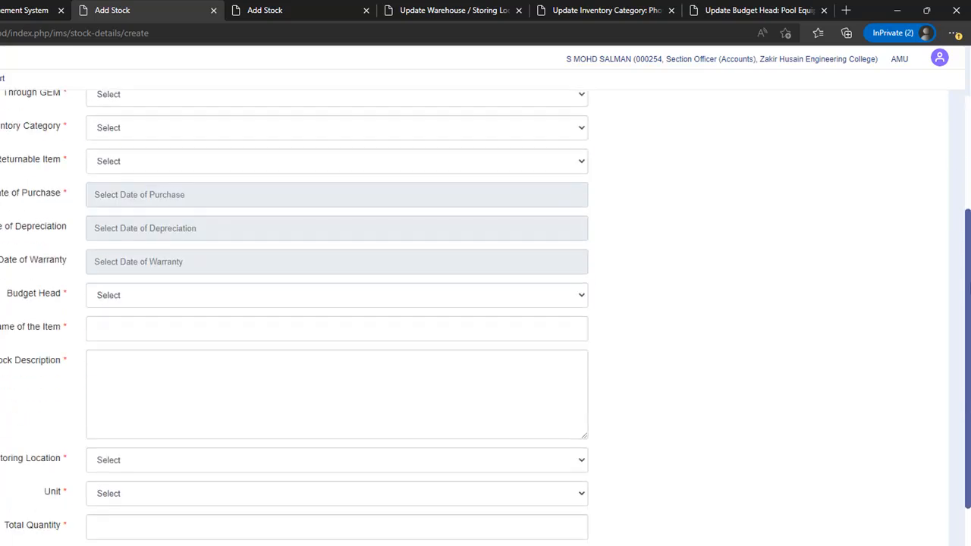
scroll(921, 201, up, 3)
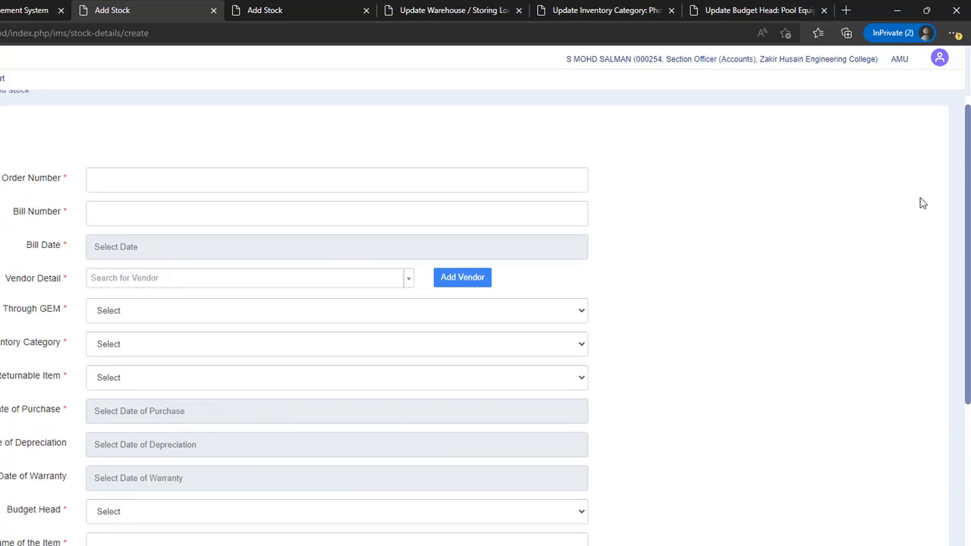
- Review the purchase order number, bill number and bill date in the already filled Add Stock form
click(265, 10)
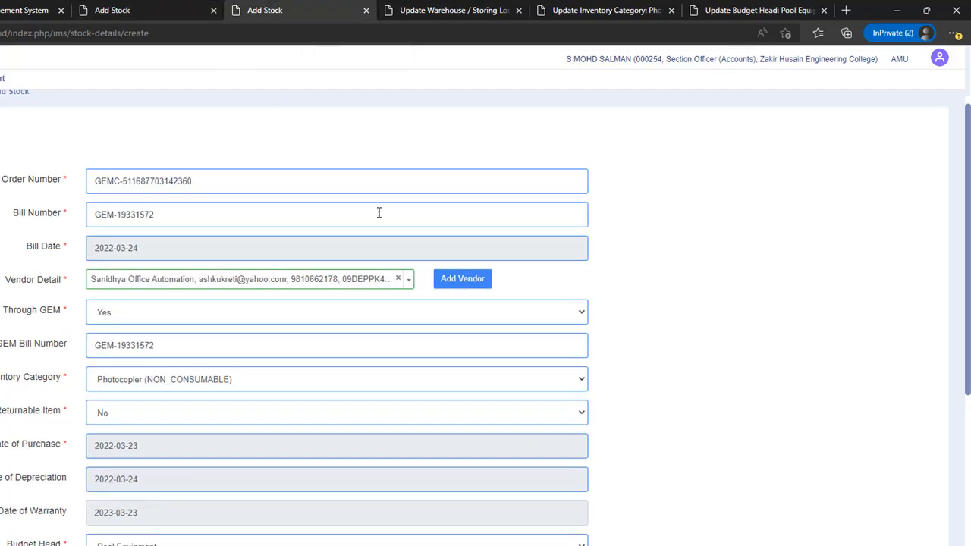
scroll(966, 261, up, 1)
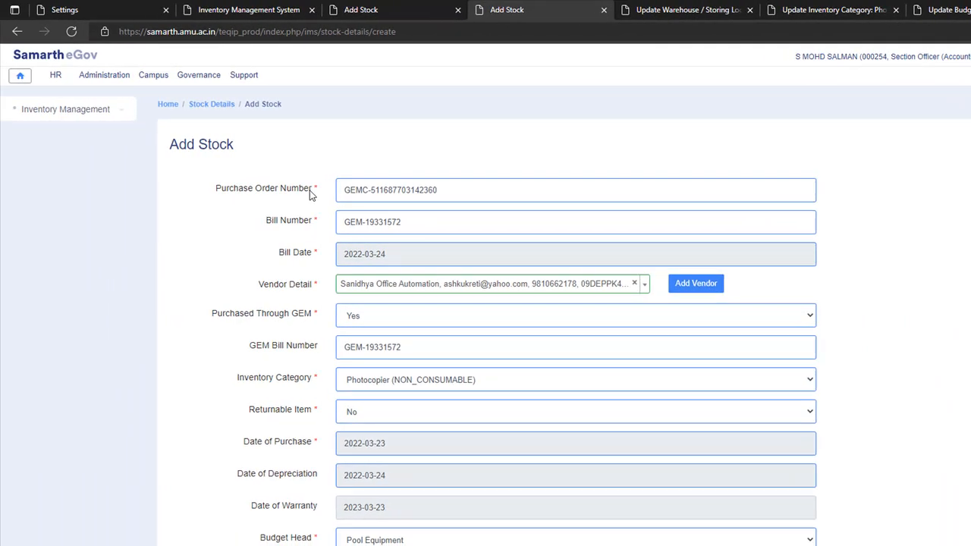
drag(461, 192, 328, 193)
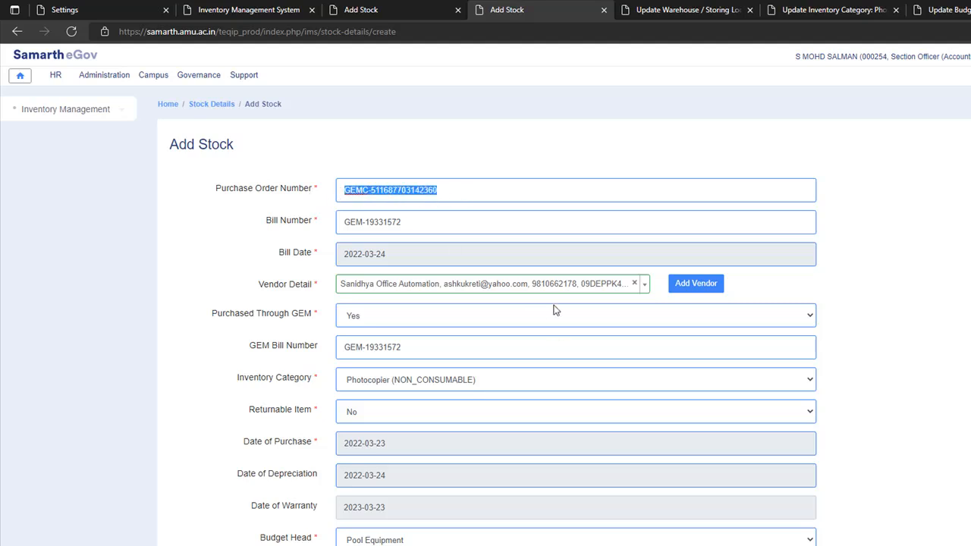
click(411, 225)
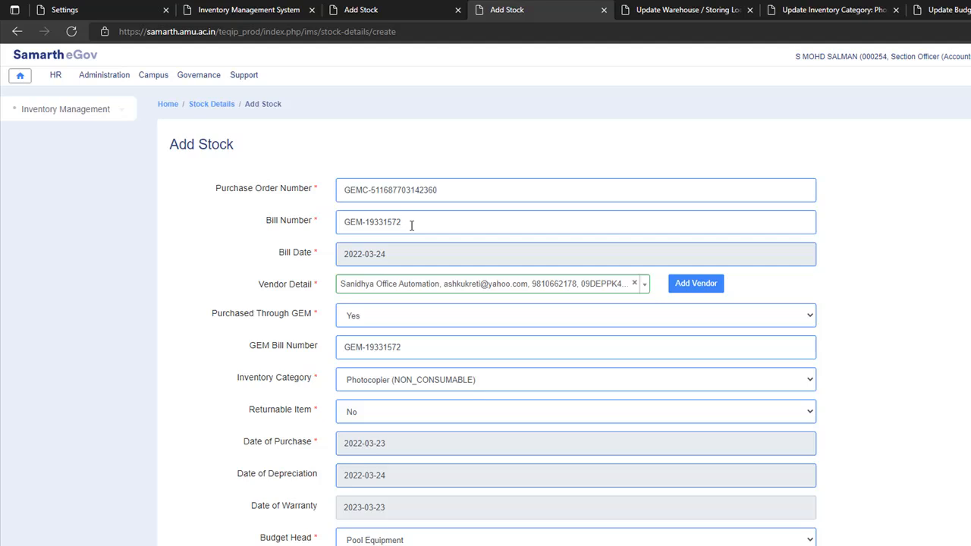
drag(402, 255, 339, 261)
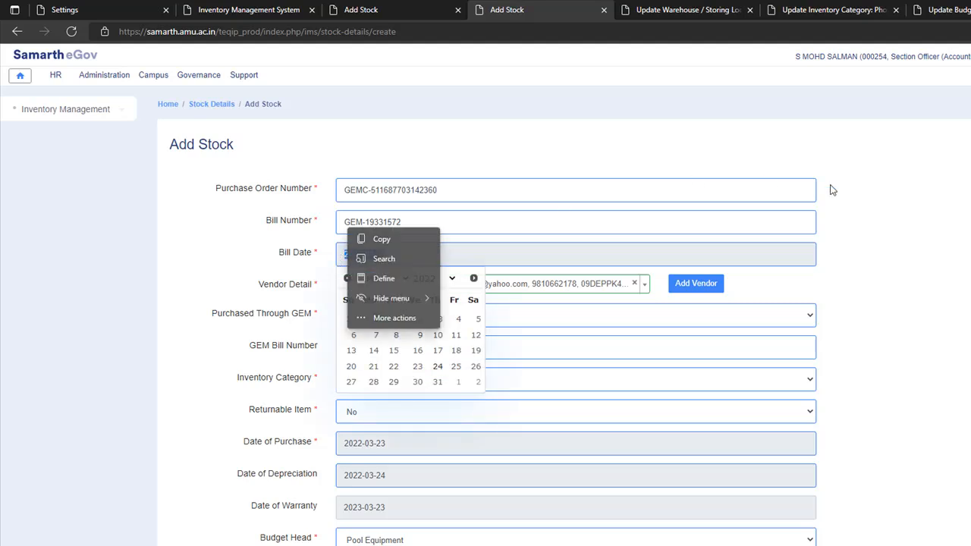
click(933, 223)
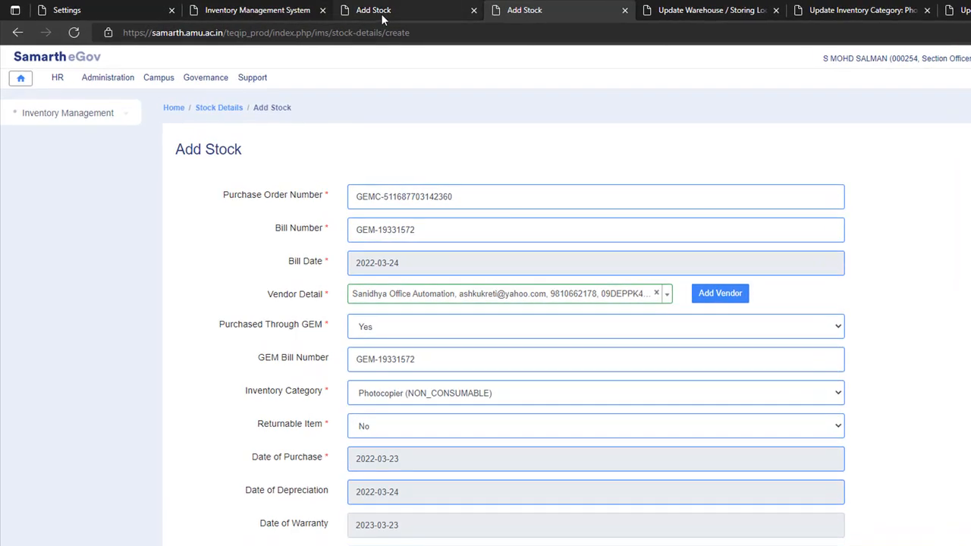
- Inspect the vendor search in the blank Add Stock form and the Add Vendor form opened from the filled one
click(381, 14)
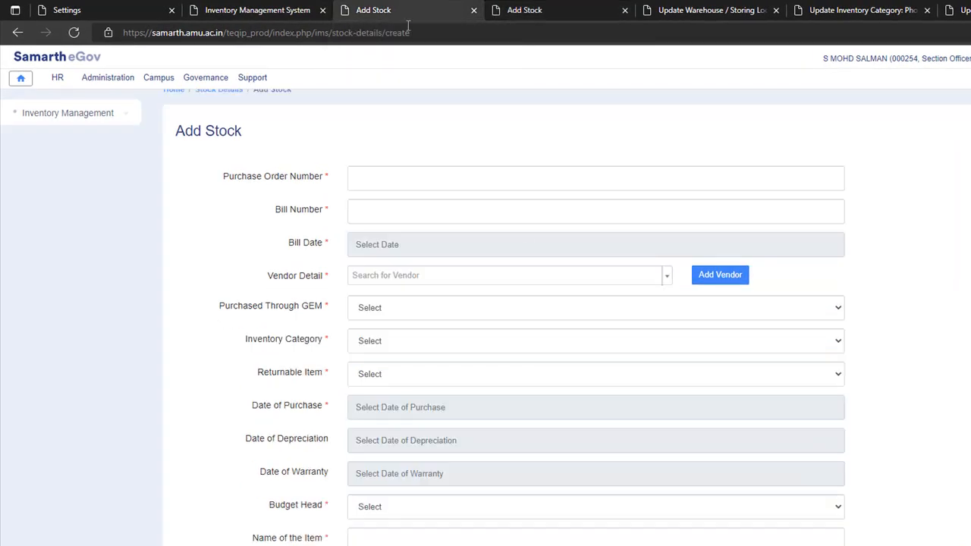
click(666, 279)
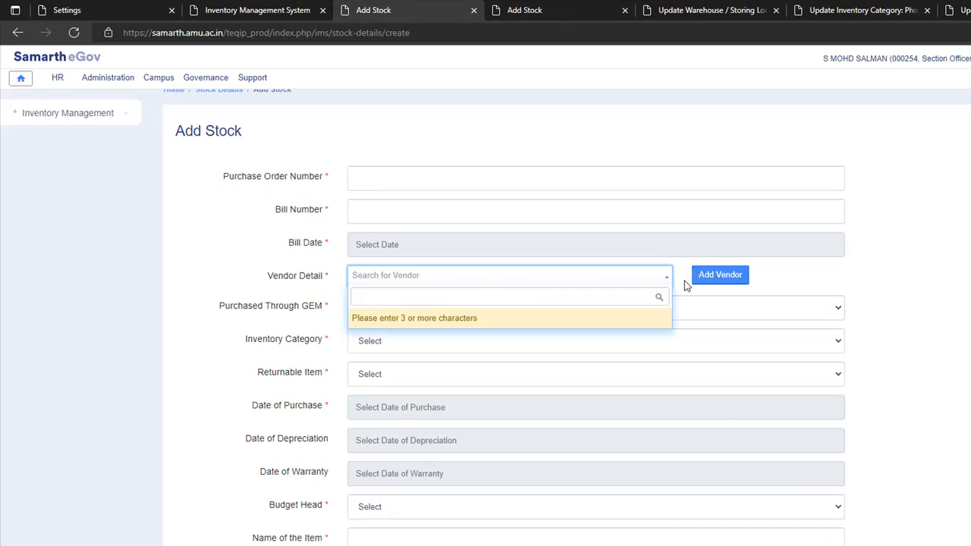
click(557, 13)
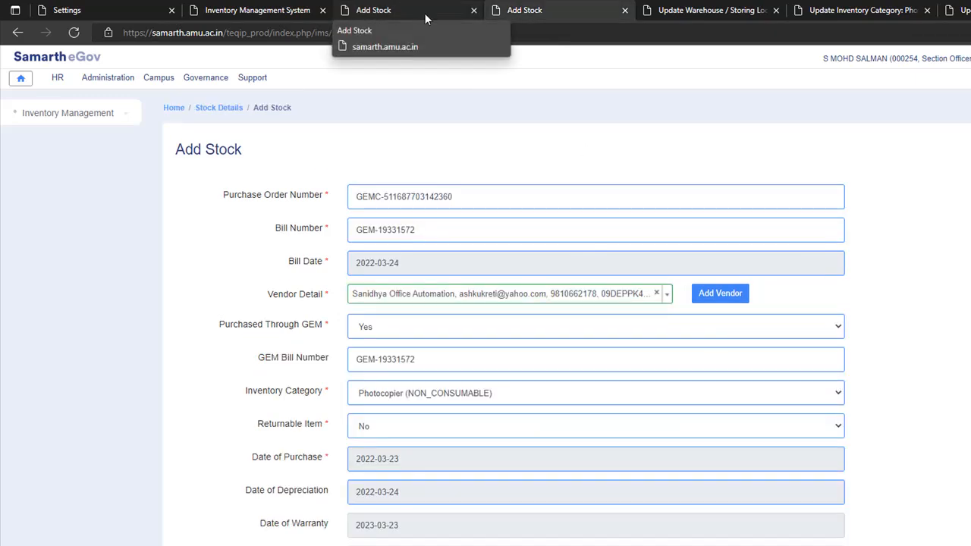
click(721, 296)
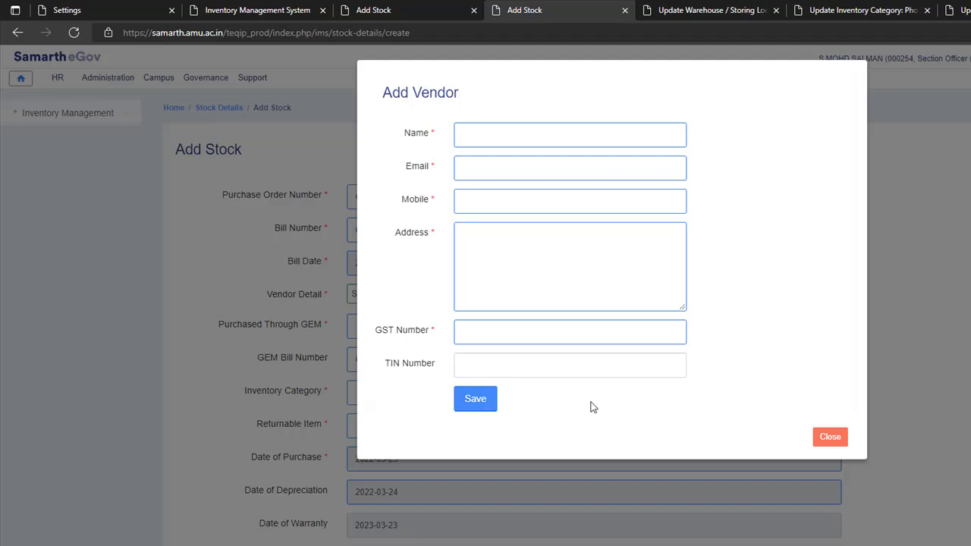
click(829, 437)
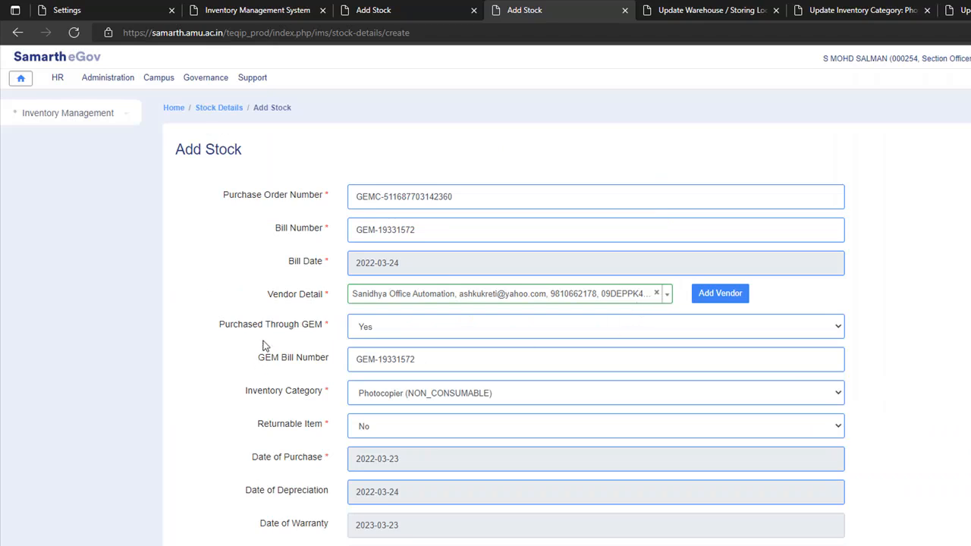
- Examine the Purchased Through GEM options, the GEM bill number and the inventory category choices in the filled stock form
drag(219, 325, 298, 327)
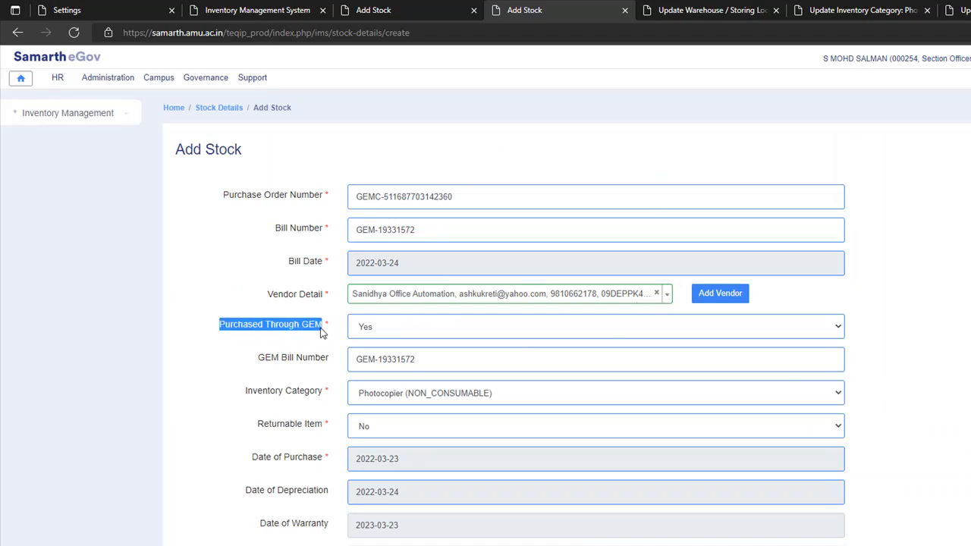
click(747, 332)
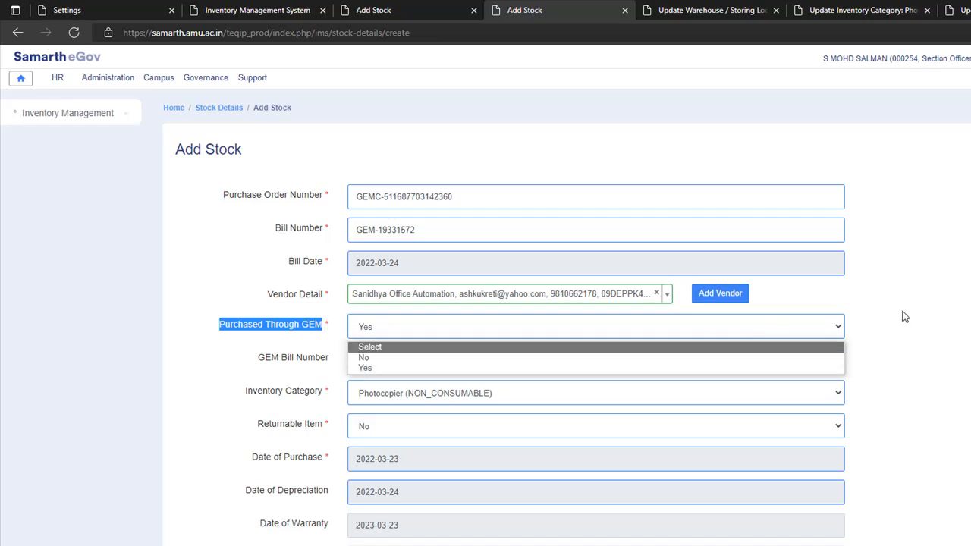
click(932, 303)
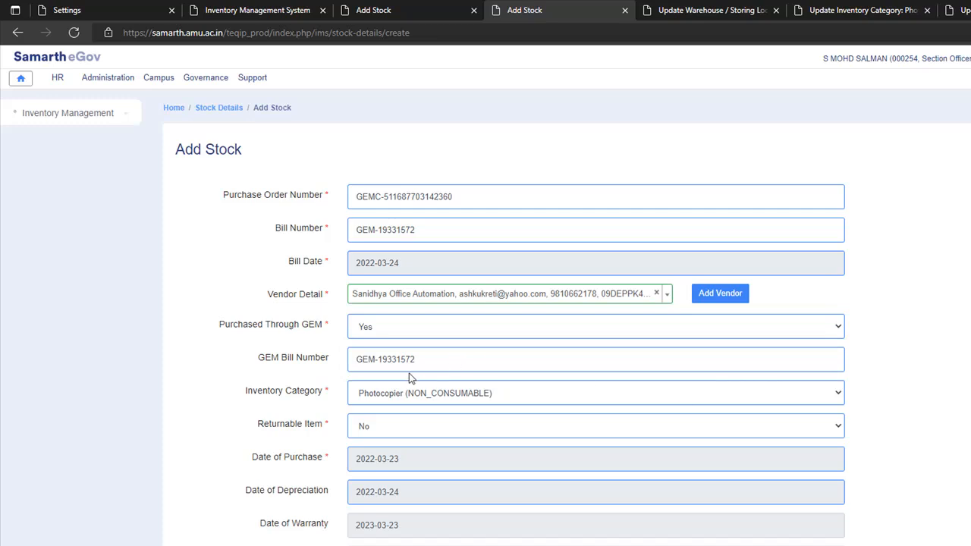
drag(422, 358, 337, 364)
drag(331, 396, 242, 393)
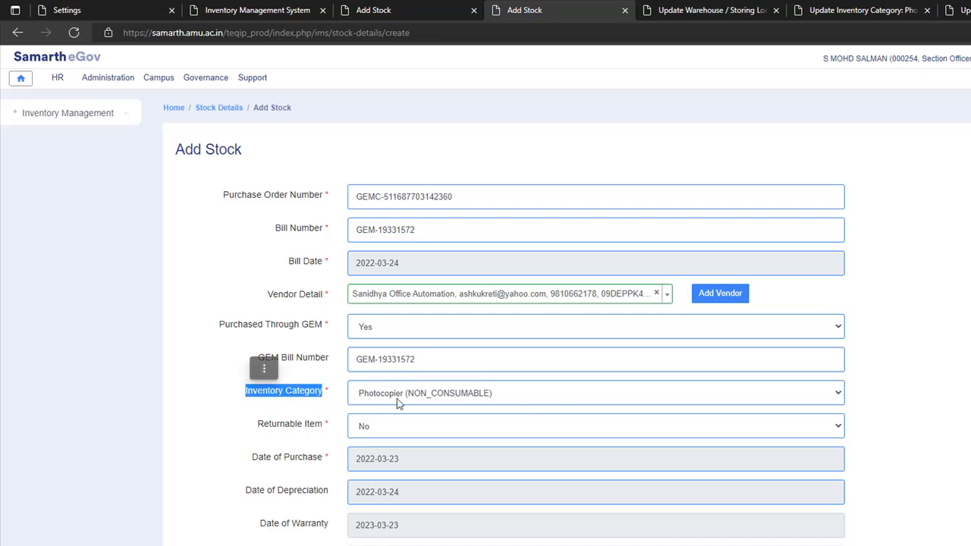
click(542, 400)
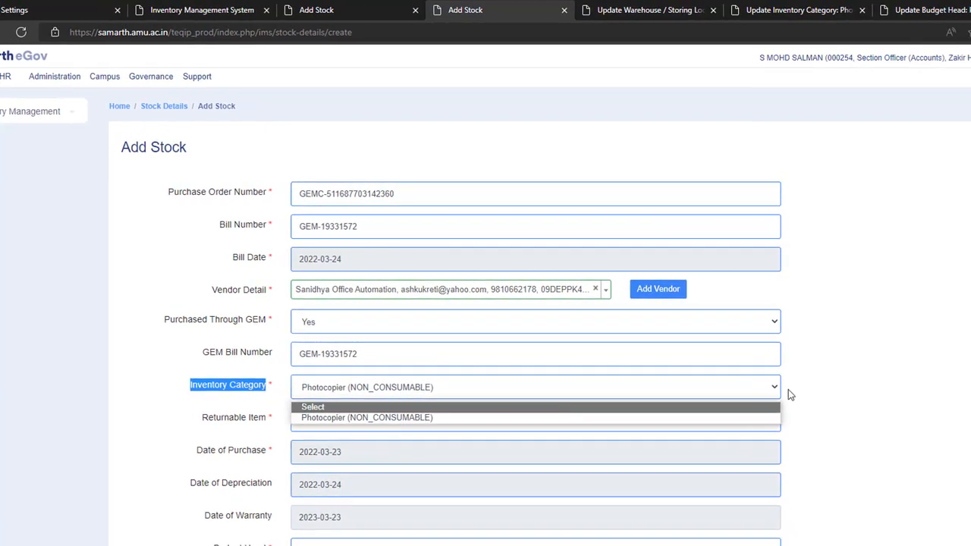
click(926, 366)
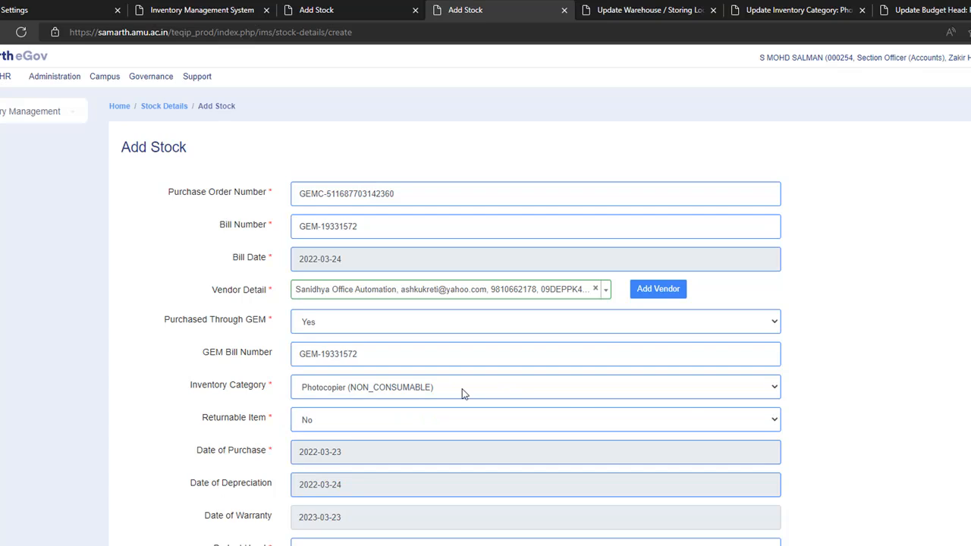
- Open Storing/Warehouse Details from the inventory Settings page in a new browser tab
click(59, 13)
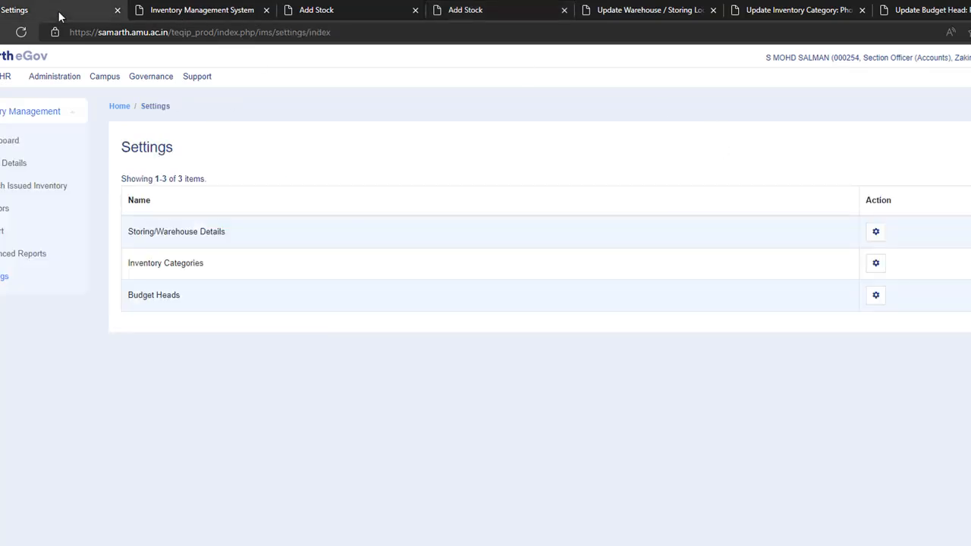
click(648, 11)
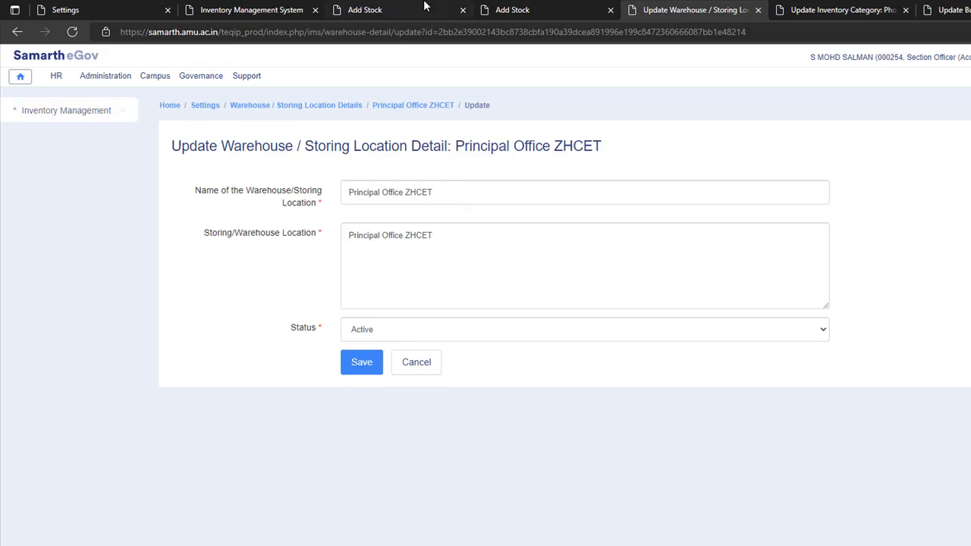
click(64, 17)
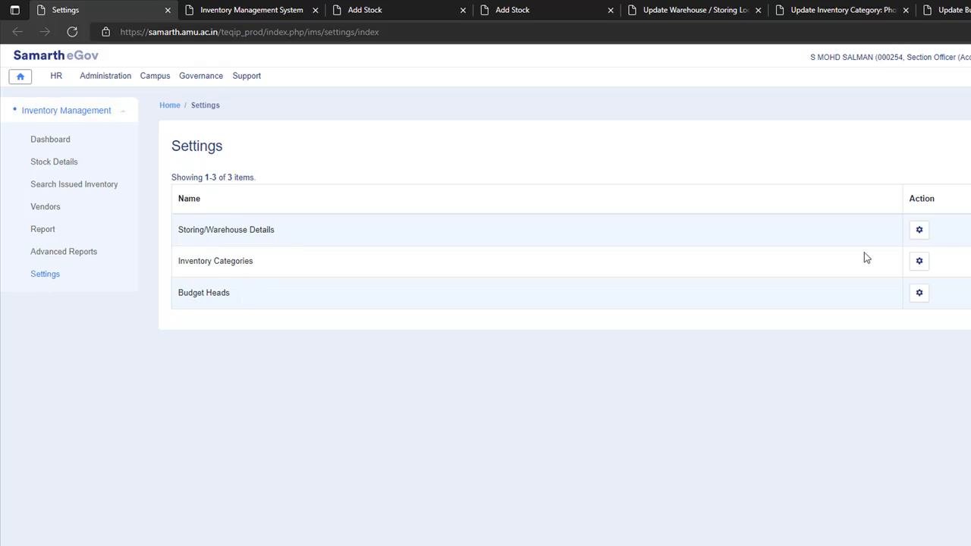
right_click(915, 237)
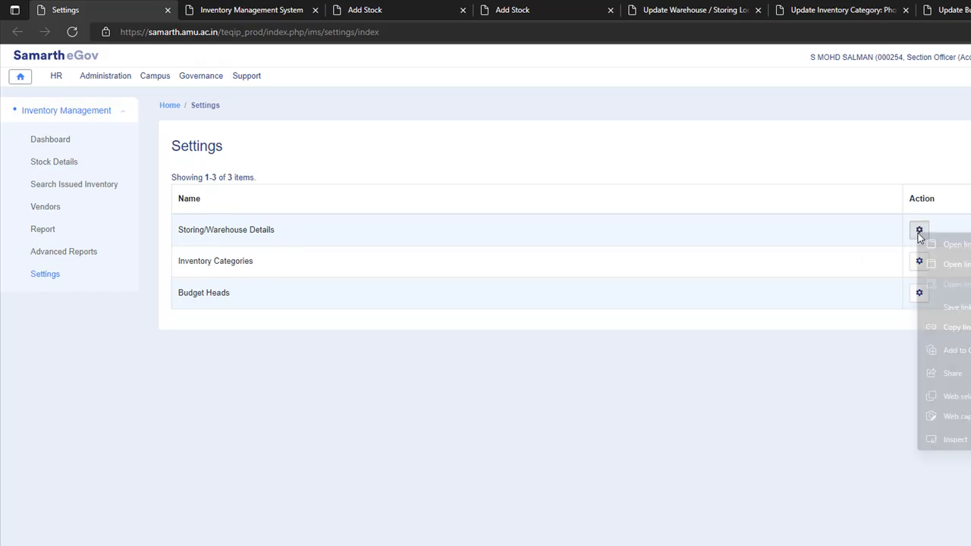
click(933, 244)
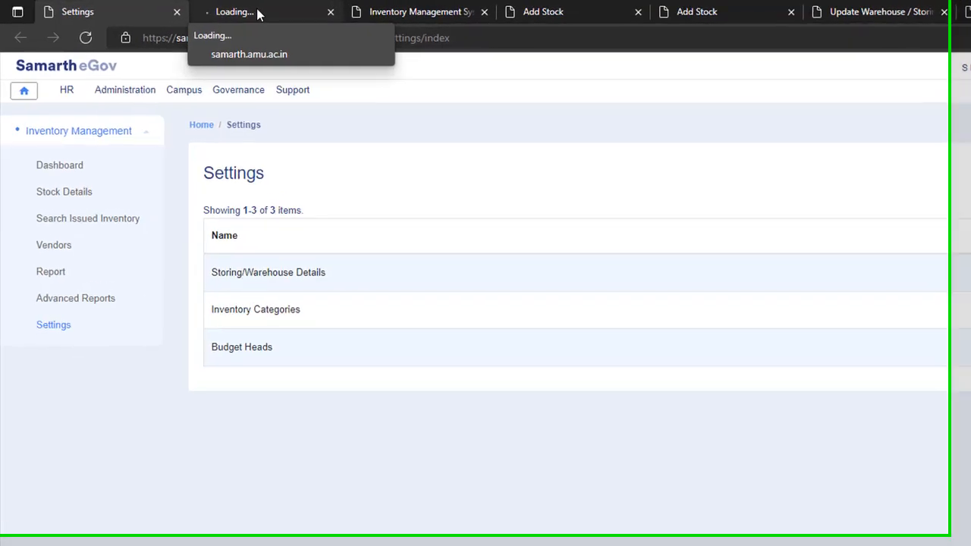
click(258, 13)
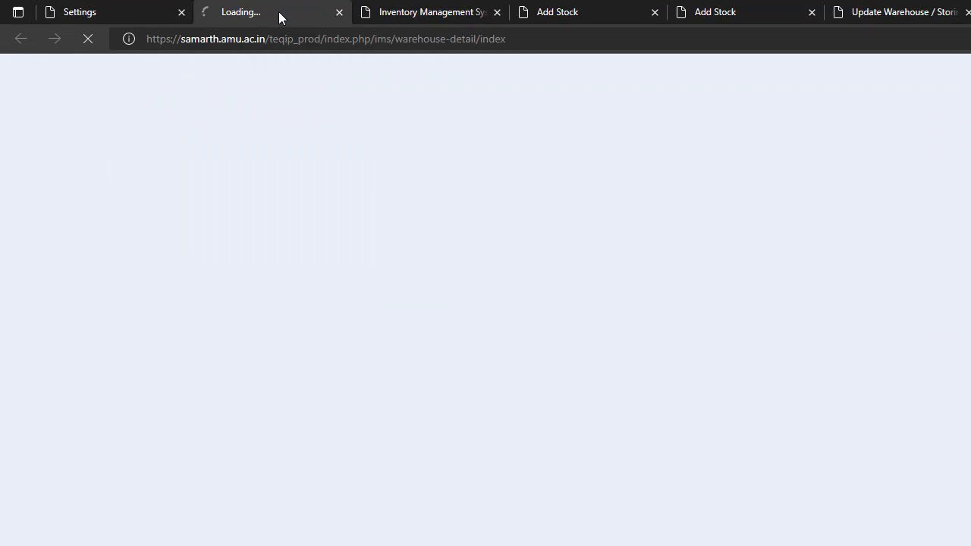
- Review the warehouse name and storing location in the update form for Principal Office ZHCET
click(871, 13)
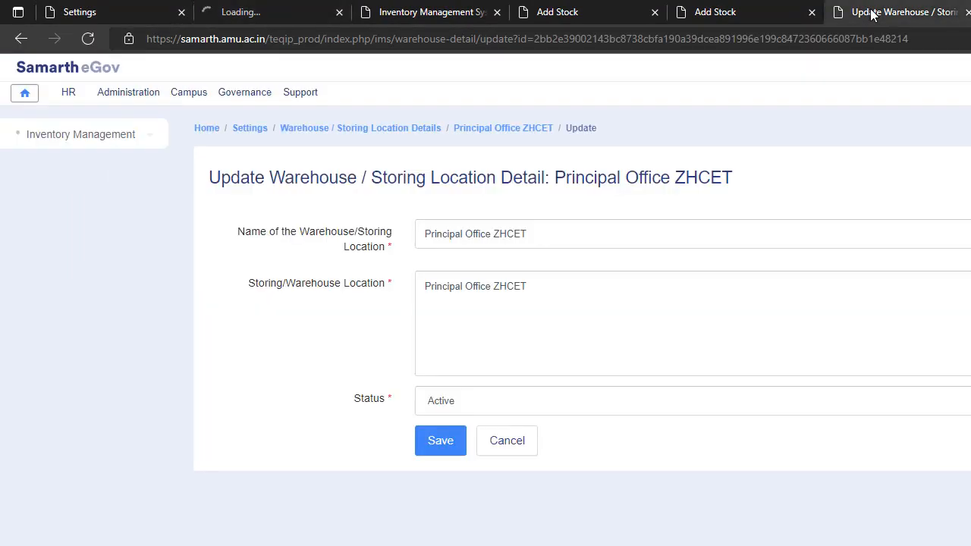
drag(554, 236, 426, 235)
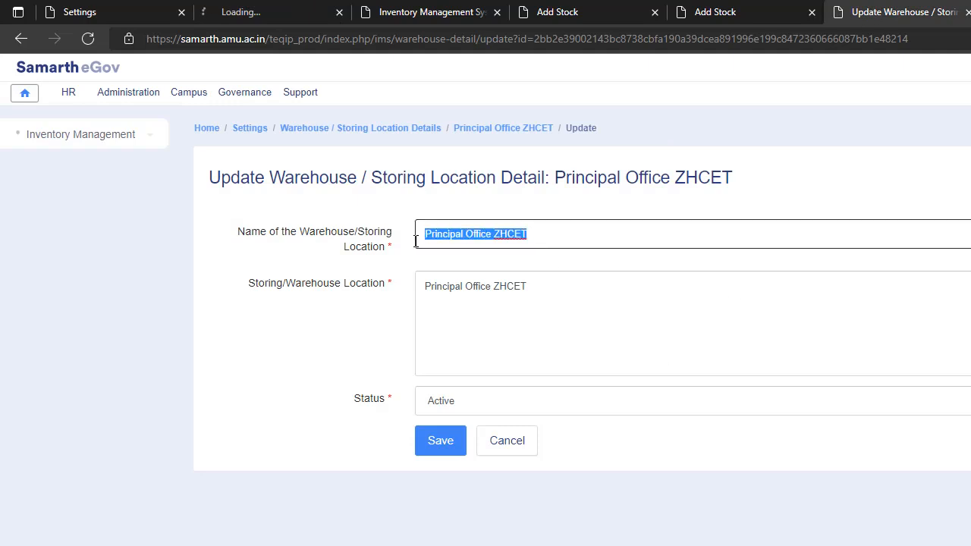
drag(556, 288, 425, 297)
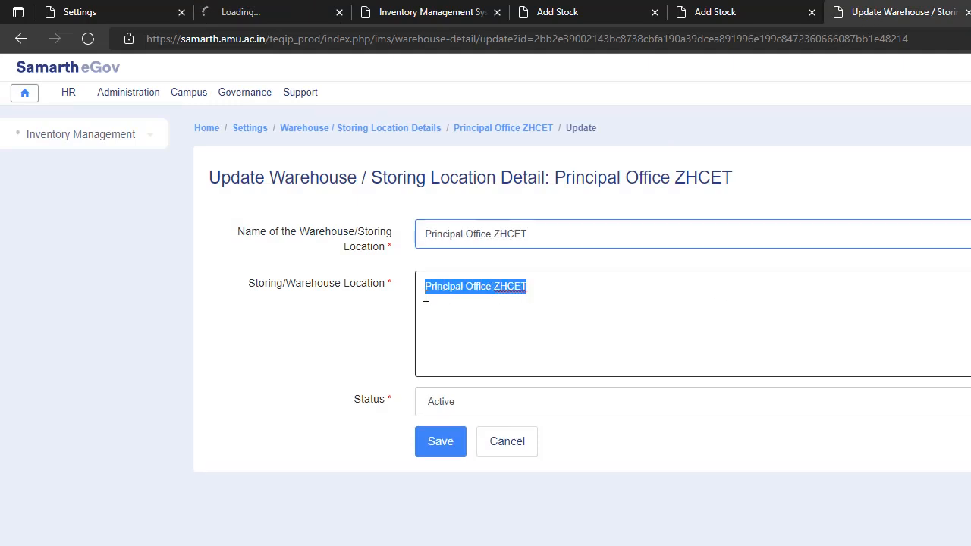
- Check the status options in the update form for the Principal Office ZHCET warehouse
click(488, 408)
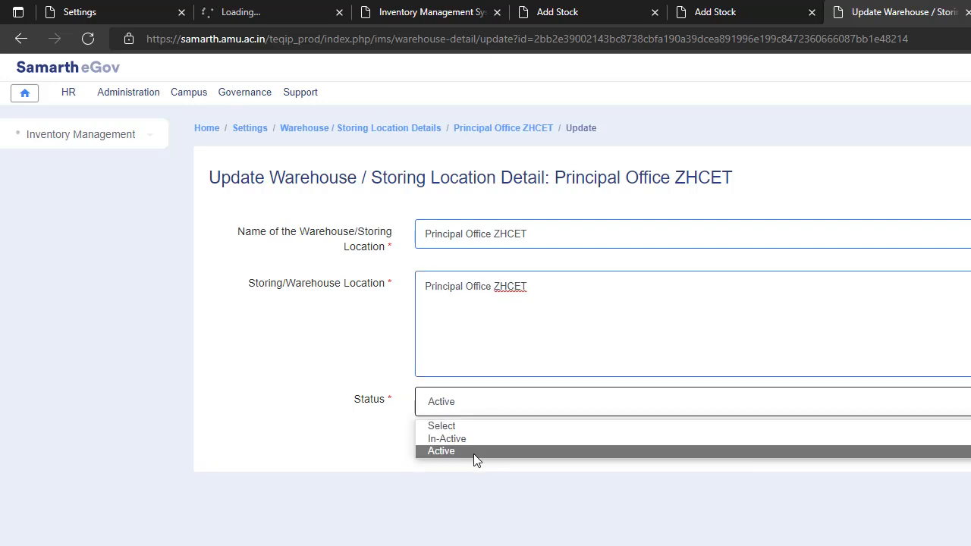
click(354, 351)
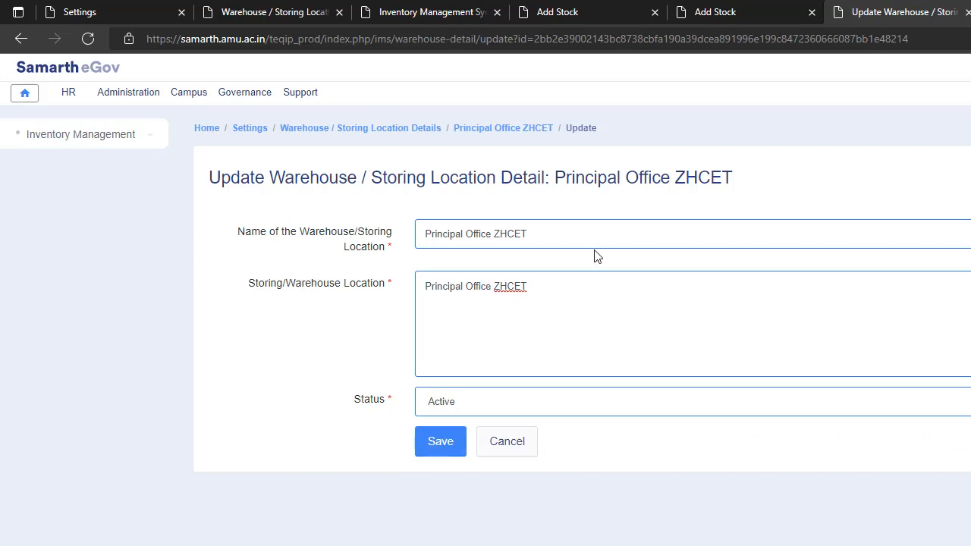
- Review the category type, name and status options in the update form for the Photocopier inventory category
click(122, 11)
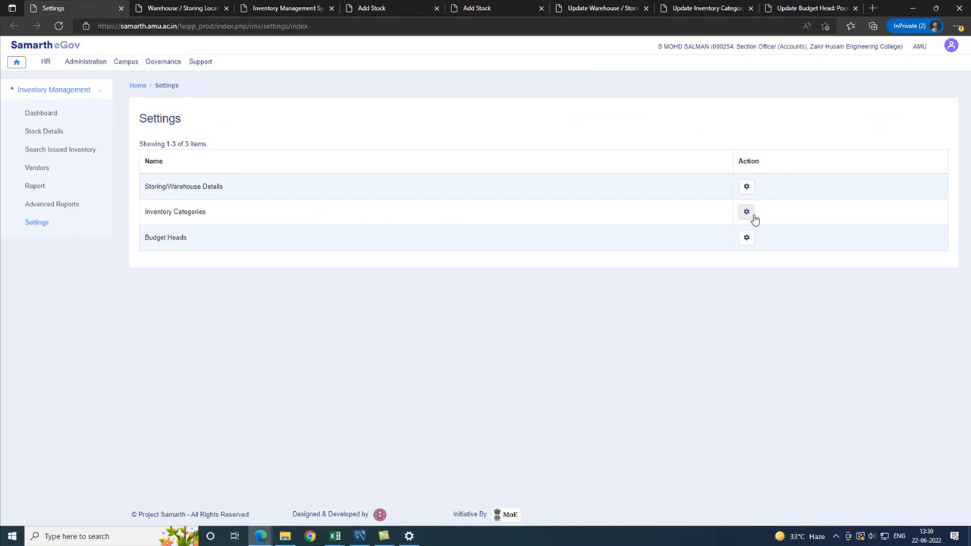
click(709, 9)
click(534, 161)
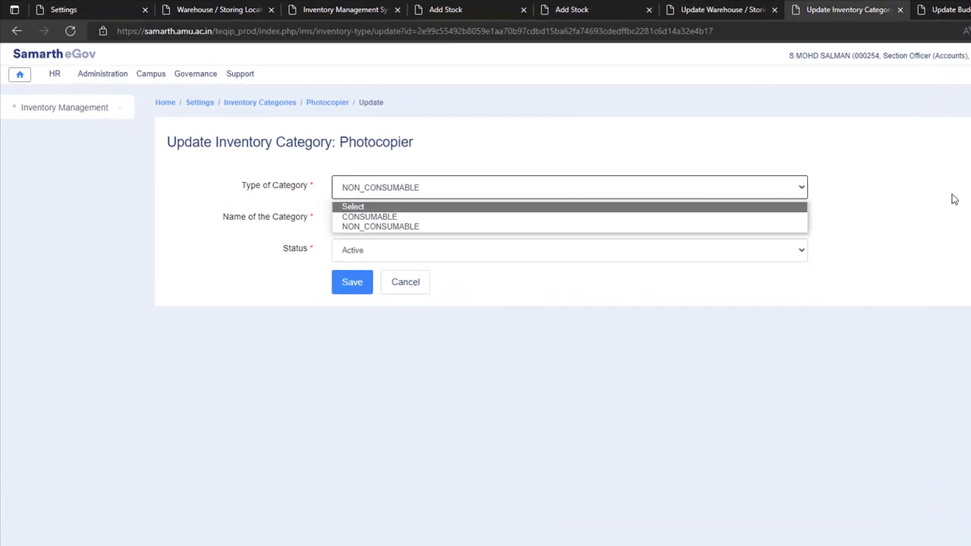
click(923, 195)
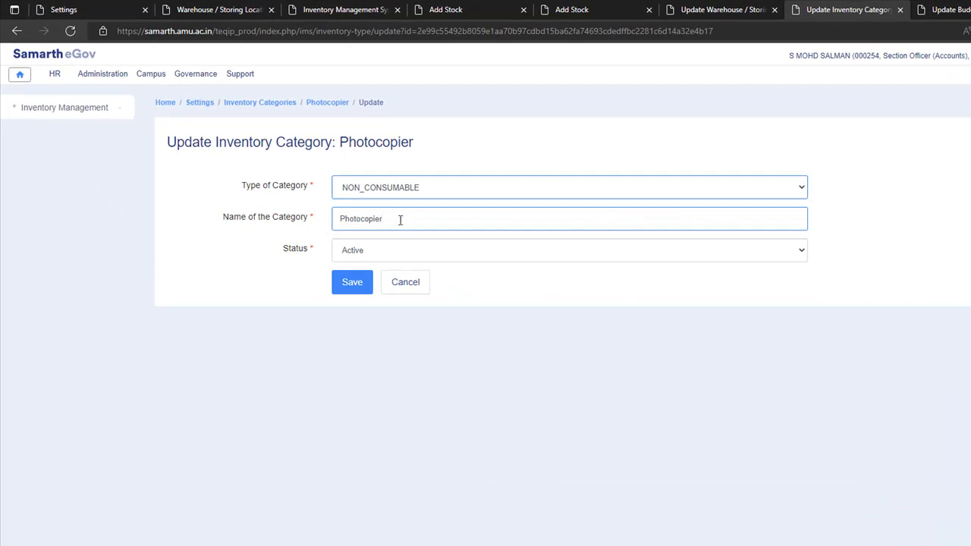
drag(399, 220, 329, 225)
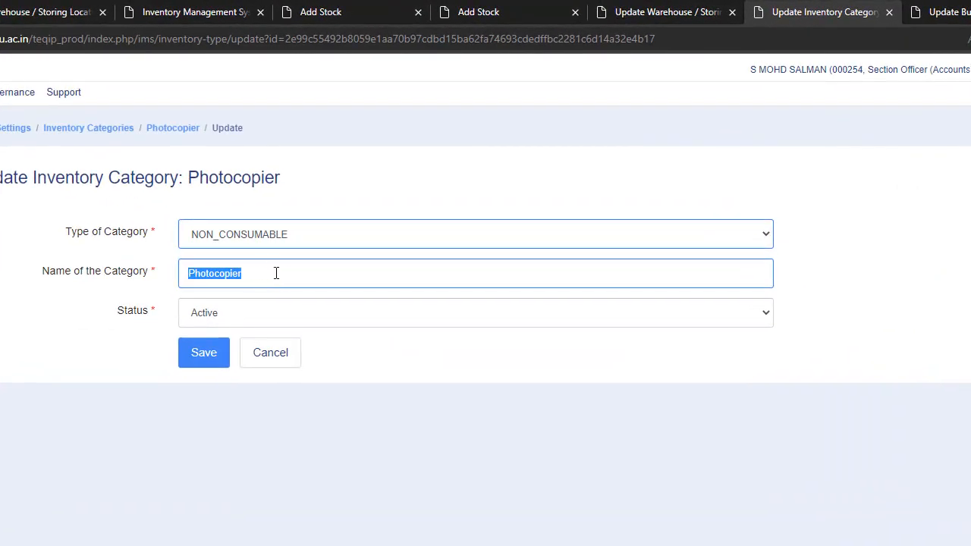
click(284, 317)
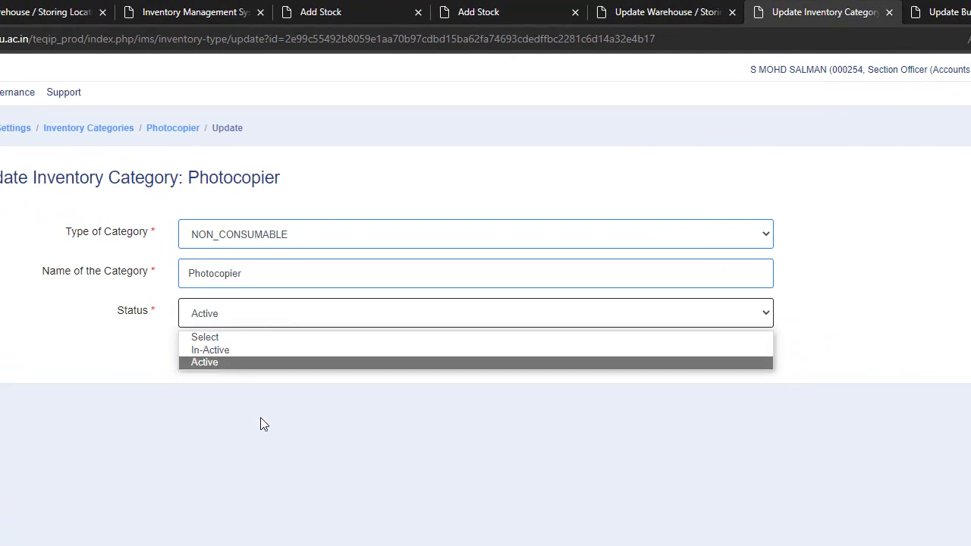
click(280, 434)
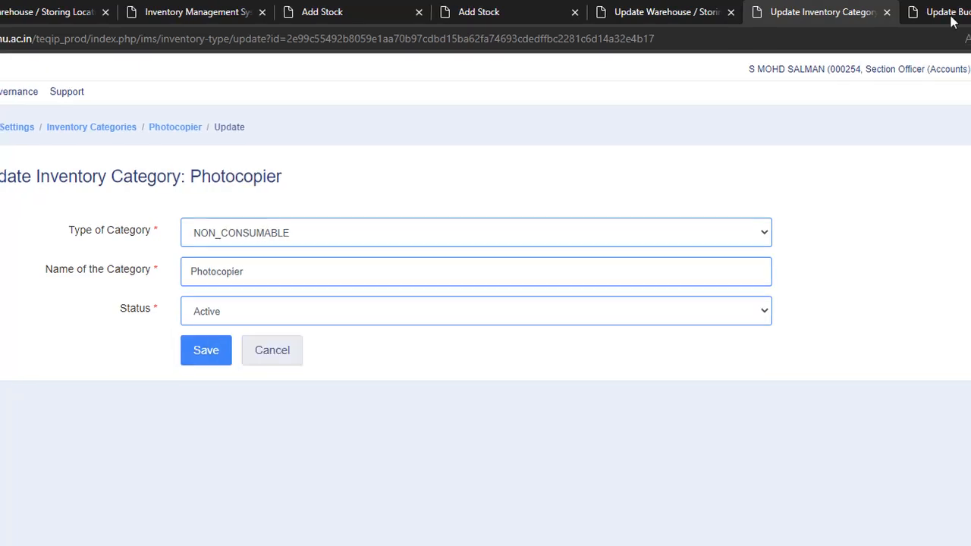
- Review the budget name and status fields in the update form for the Pool Equipment budget head
click(941, 13)
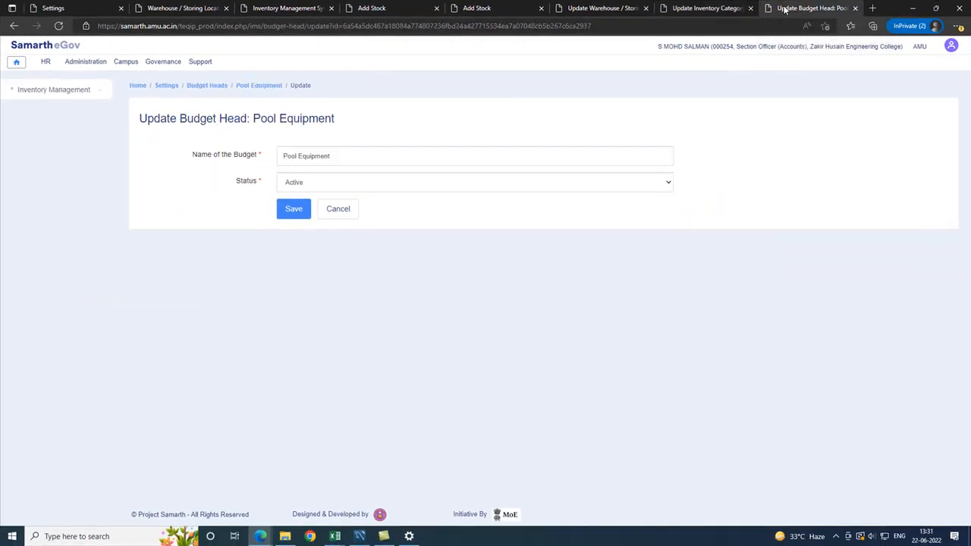
click(85, 10)
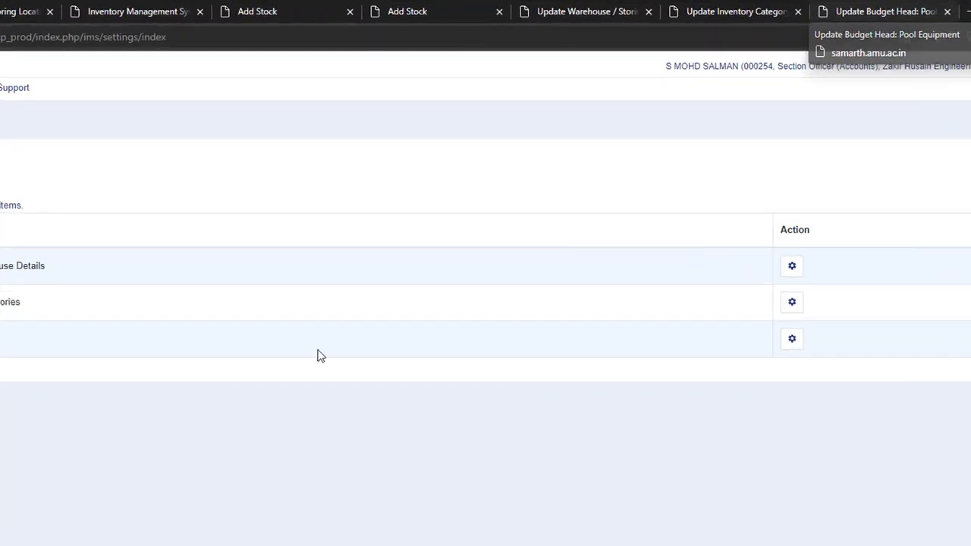
click(880, 11)
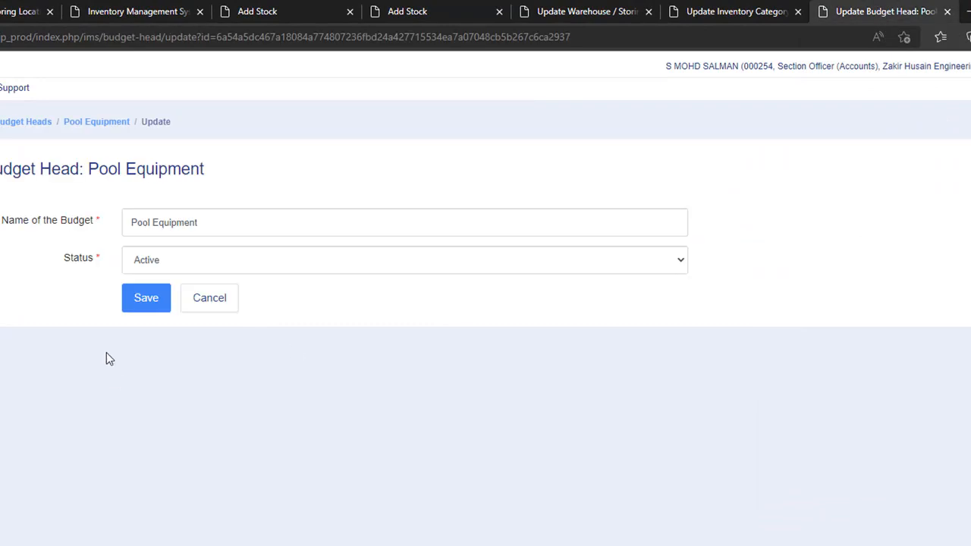
click(270, 220)
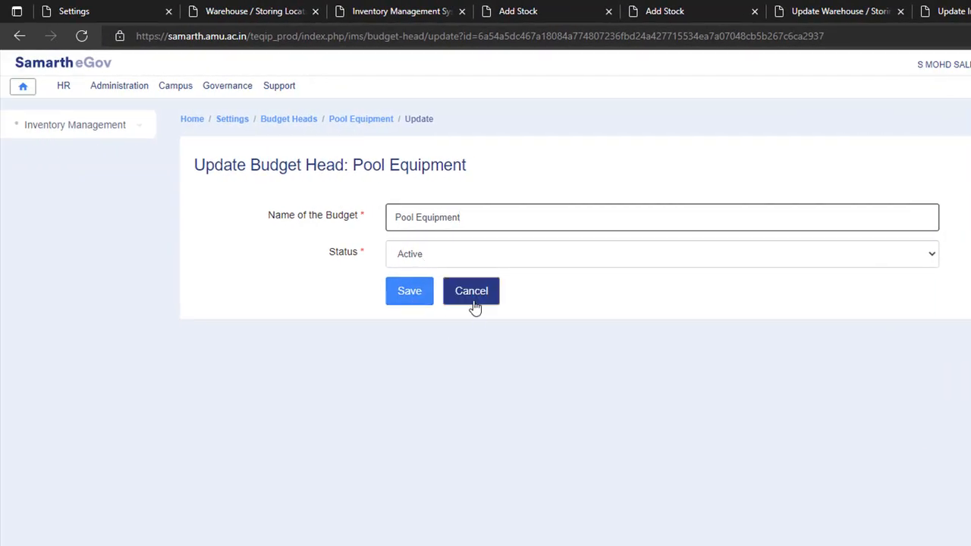
- Examine the Inventory Category and Returnable Item choices in the filled Add Stock form
click(537, 11)
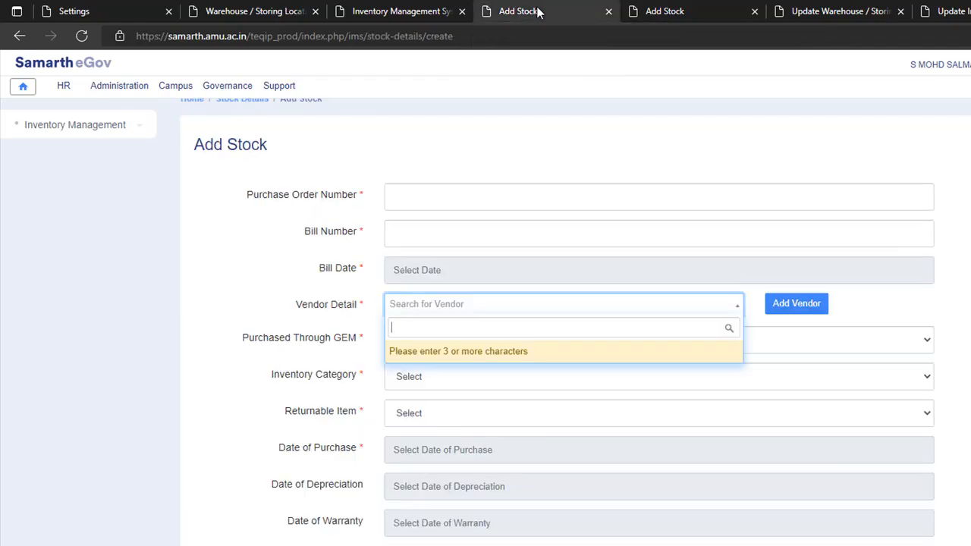
click(665, 11)
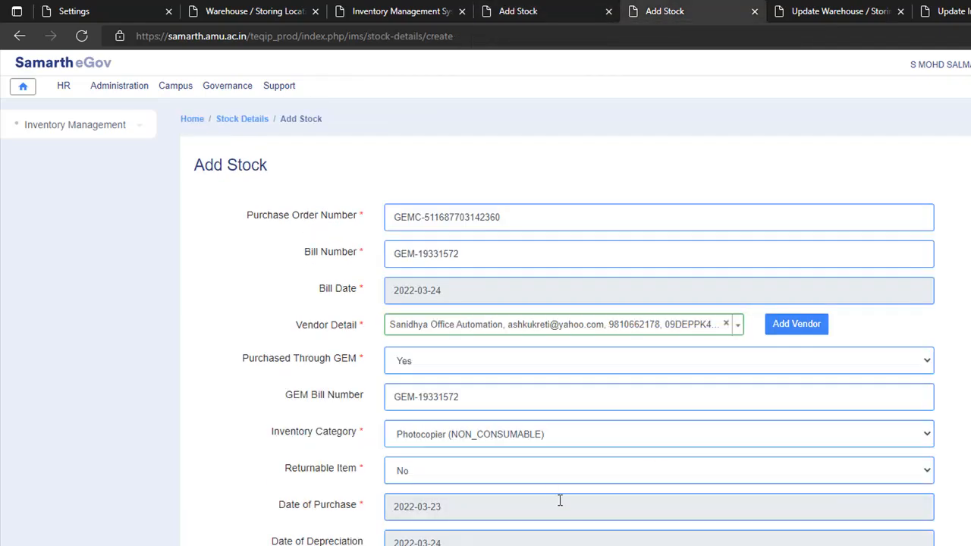
click(596, 443)
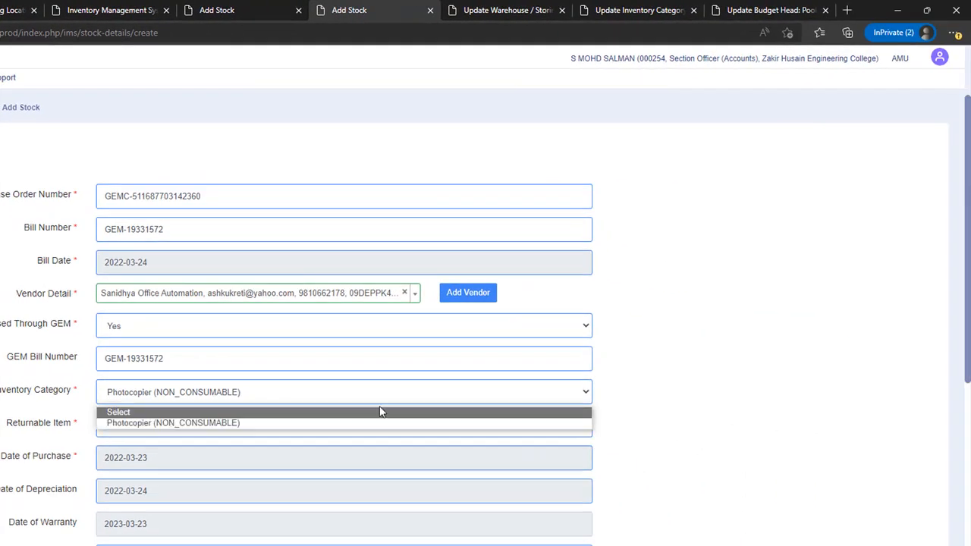
click(526, 429)
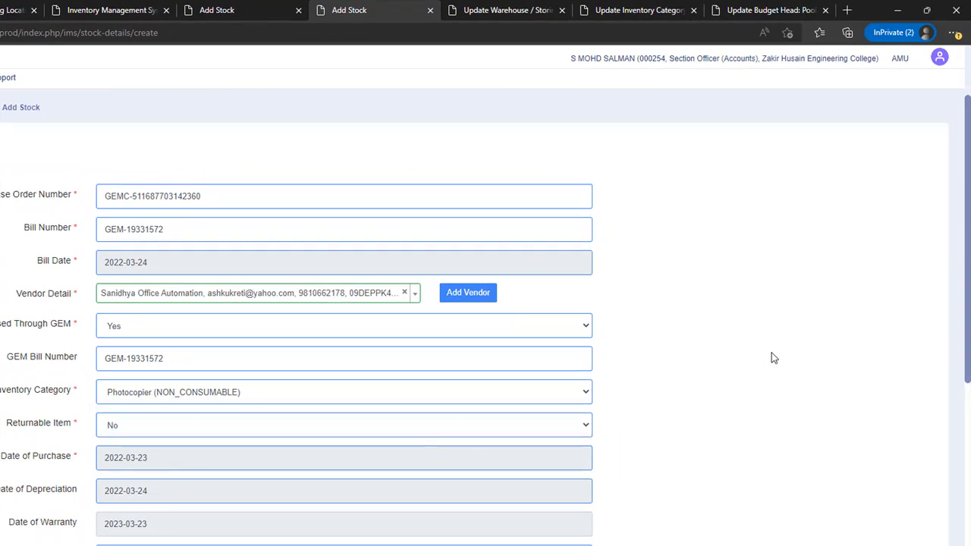
click(139, 431)
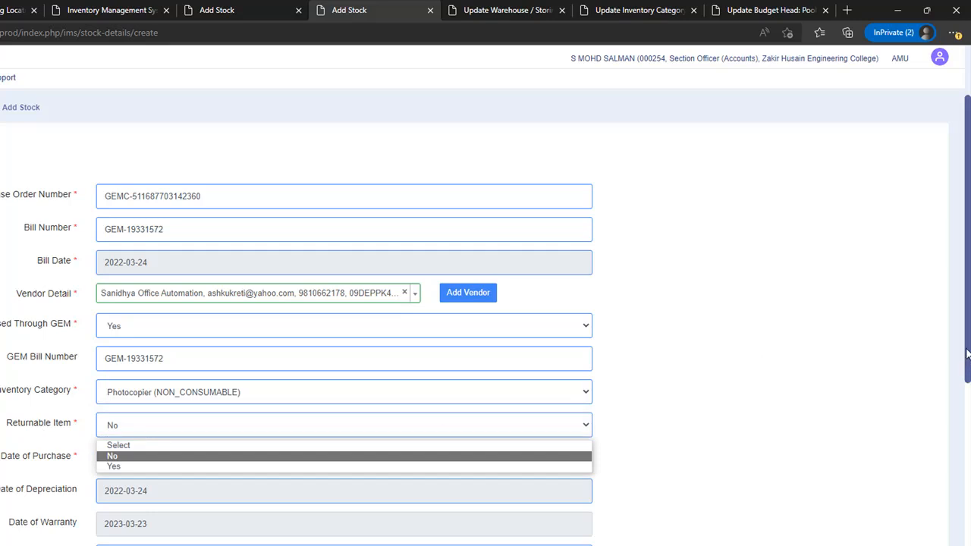
drag(968, 342, 966, 433)
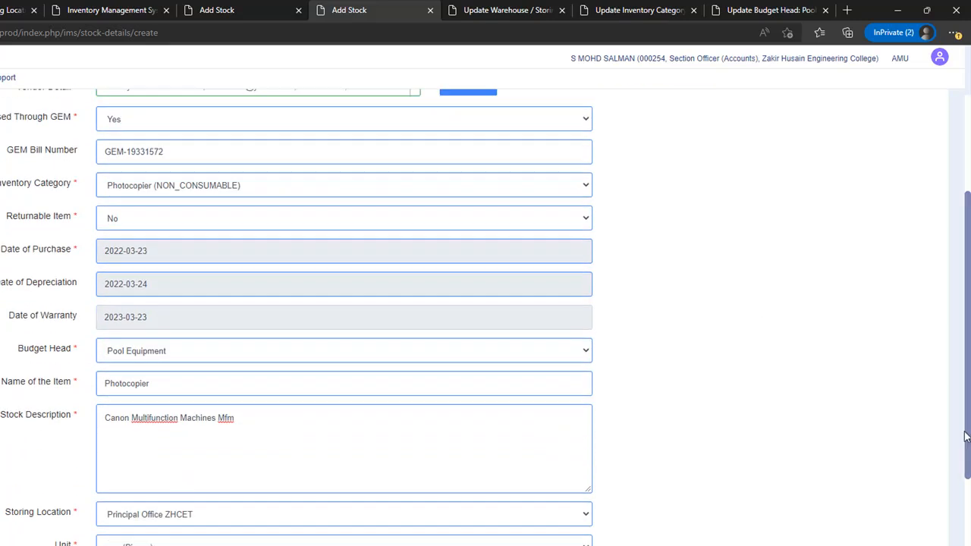
click(253, 218)
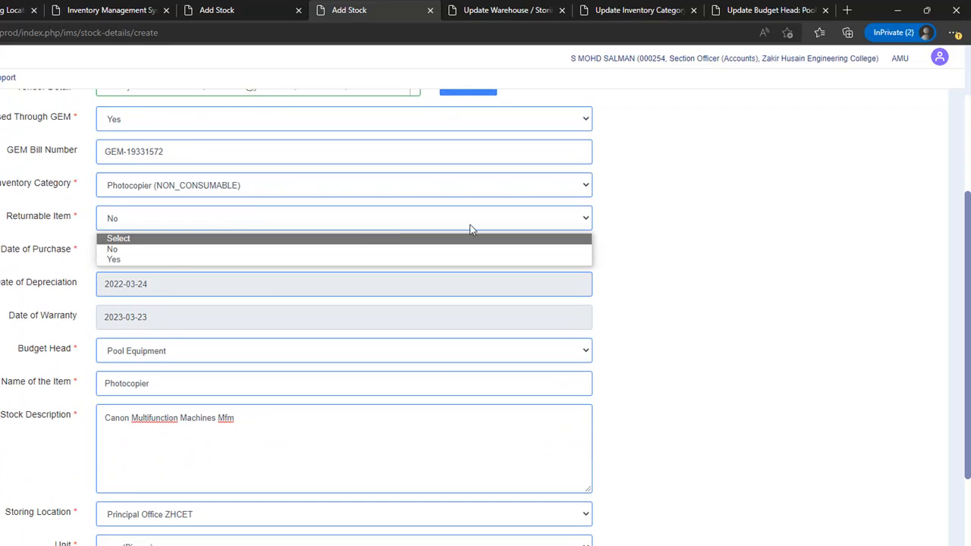
click(809, 216)
- Inspect the date pickers for purchase, depreciation and warranty in the filled stock form
click(320, 255)
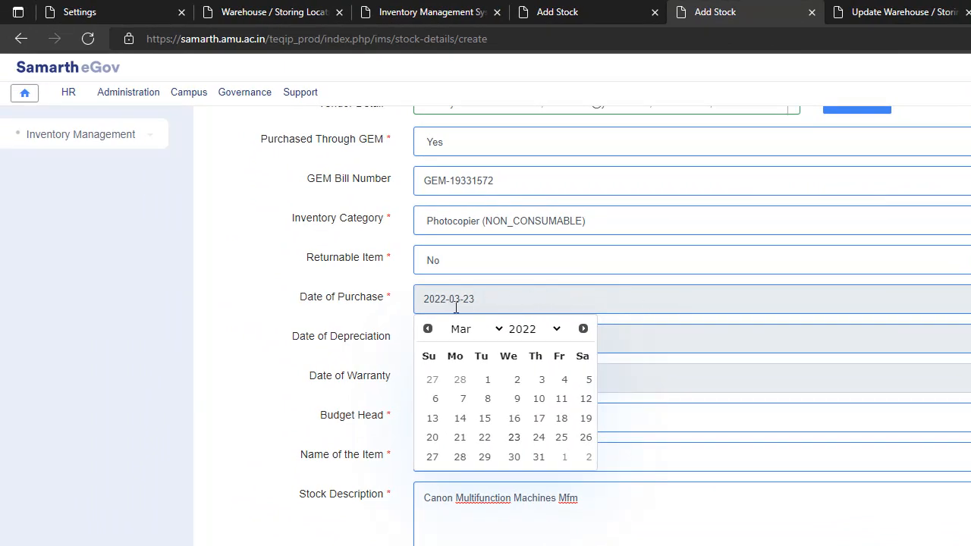
click(639, 337)
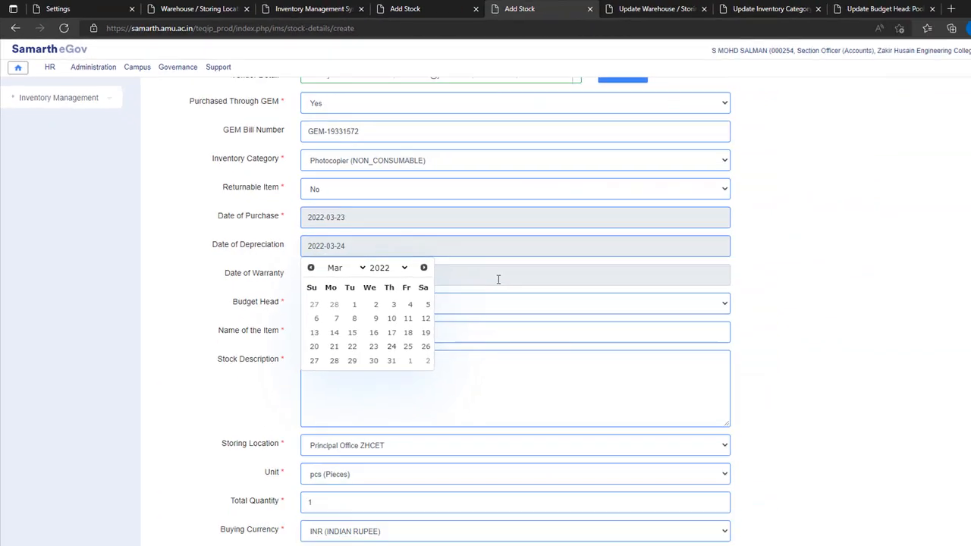
click(458, 254)
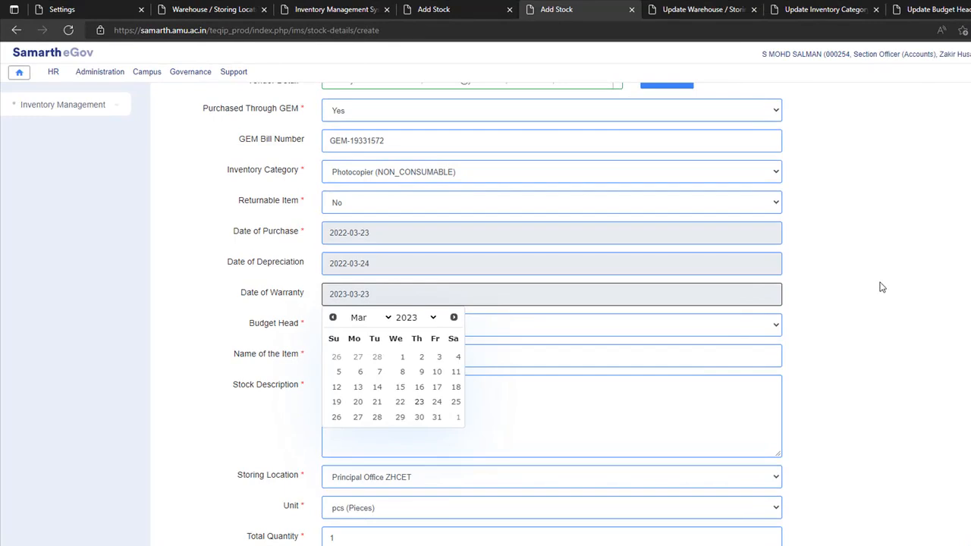
click(816, 304)
- Compare the Budget Head choices in the filled stock form with the Pool Equipment budget head record
click(458, 331)
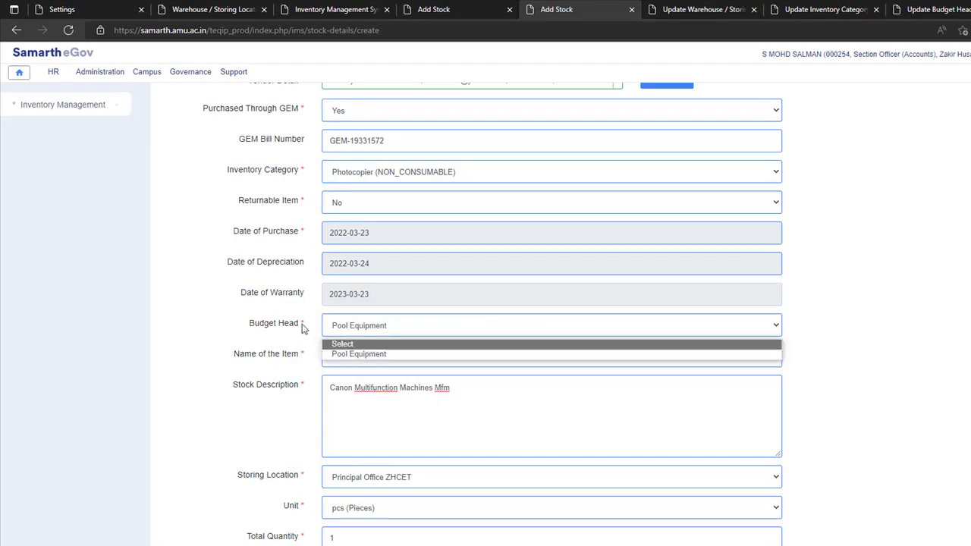
click(935, 10)
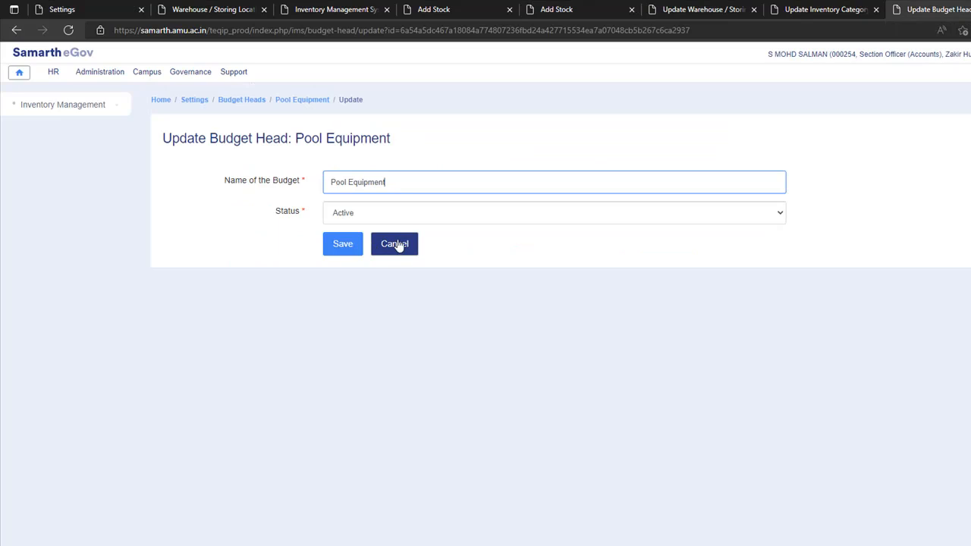
click(574, 10)
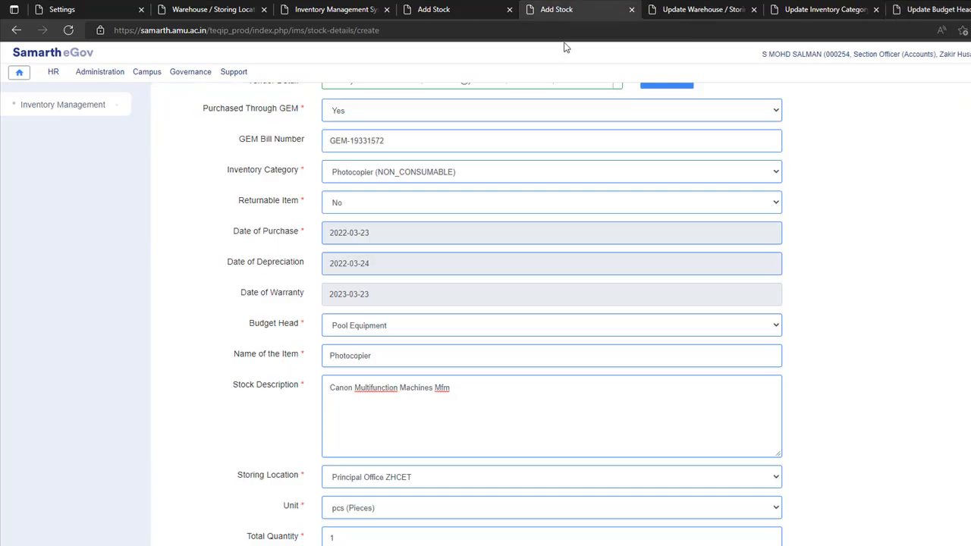
click(448, 331)
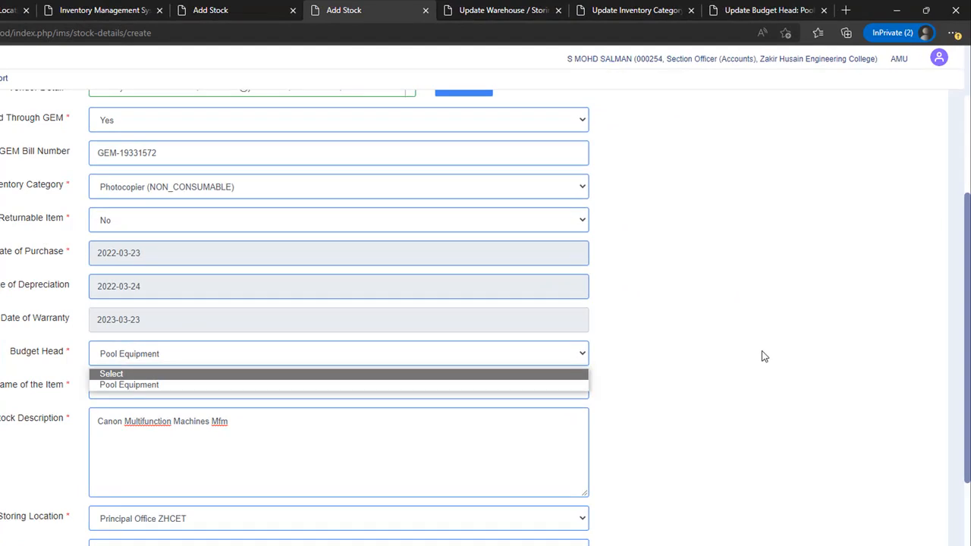
click(855, 339)
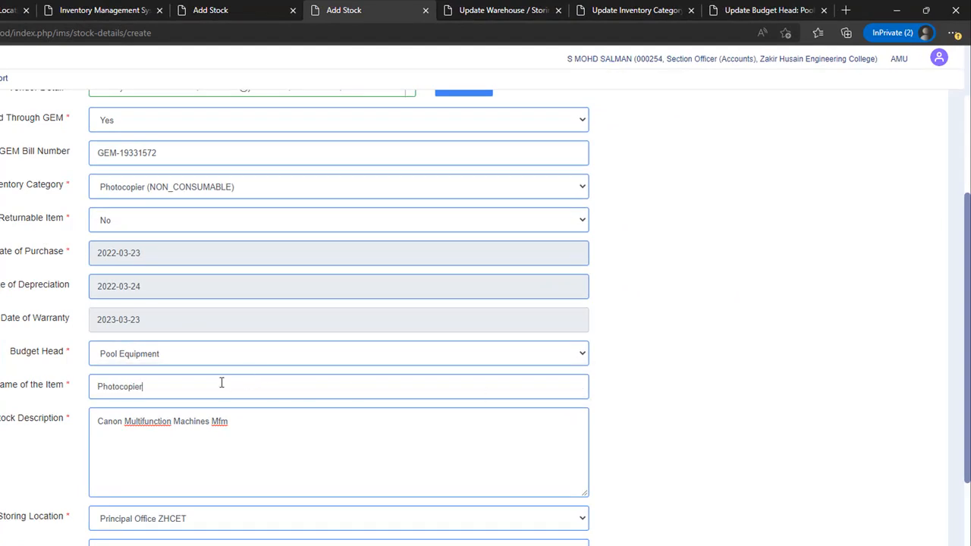
- Review the item name and the stock description in the filled stock form
drag(154, 384, 75, 396)
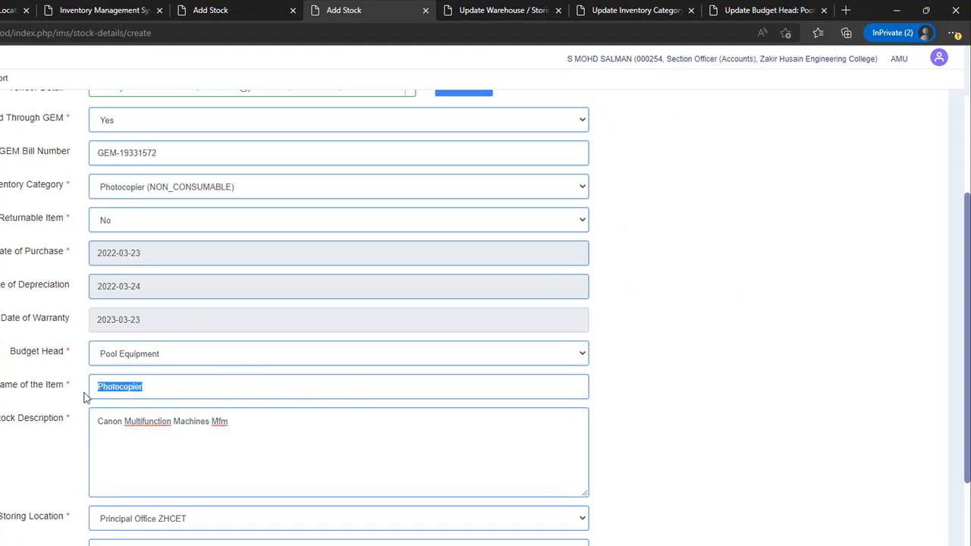
scroll(303, 394, down, 2)
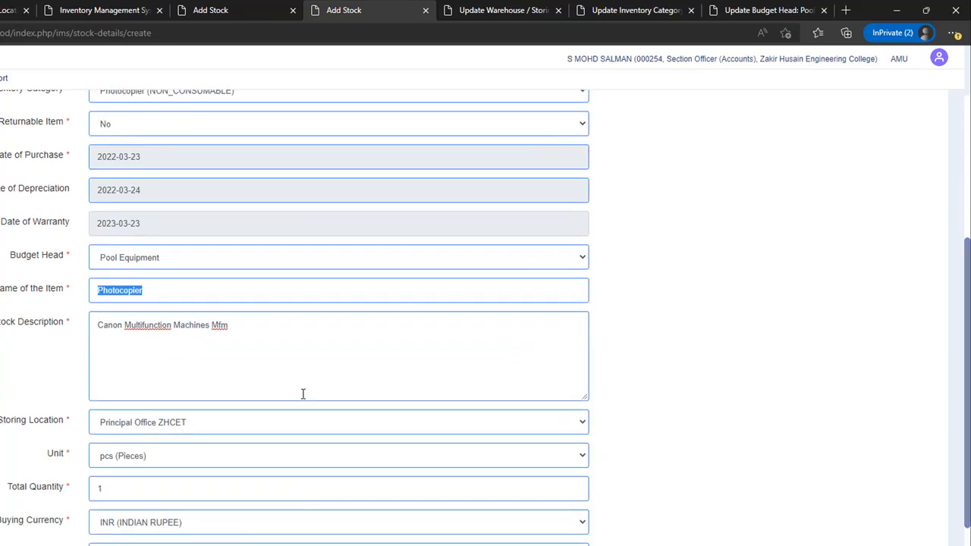
drag(256, 325, 82, 340)
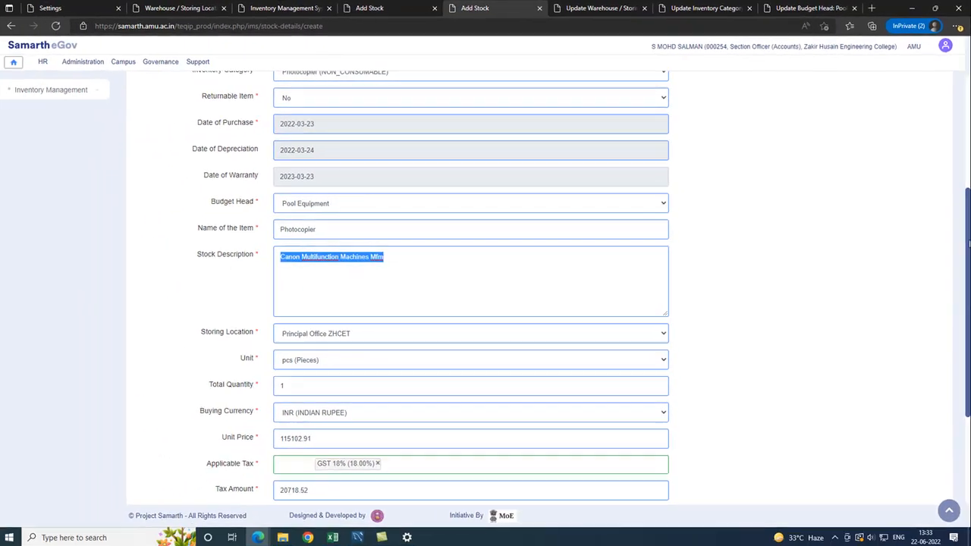
- Compare the Storing Location choices with the Principal Office ZHCET warehouse record, and examine the available Unit options in the stock form
drag(967, 317, 966, 327)
drag(968, 257, 968, 339)
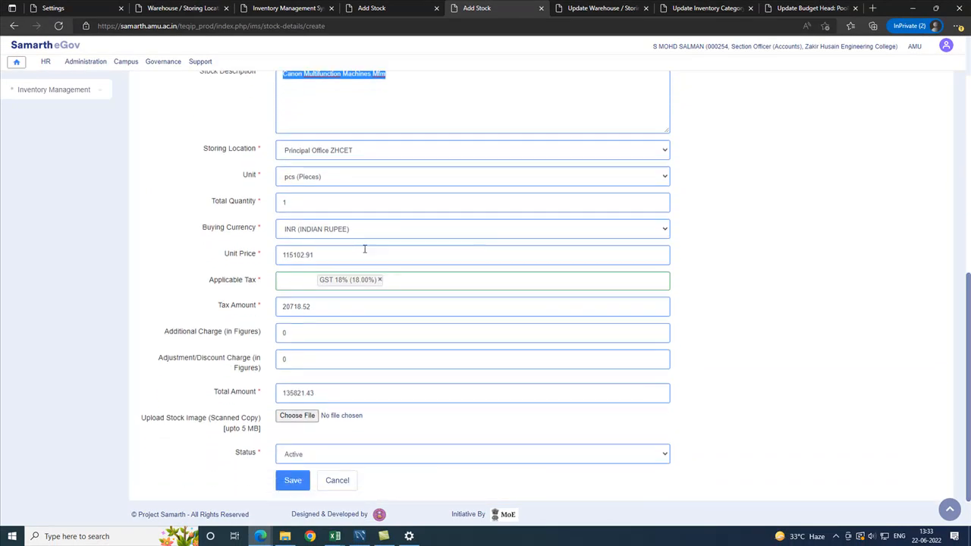
click(374, 152)
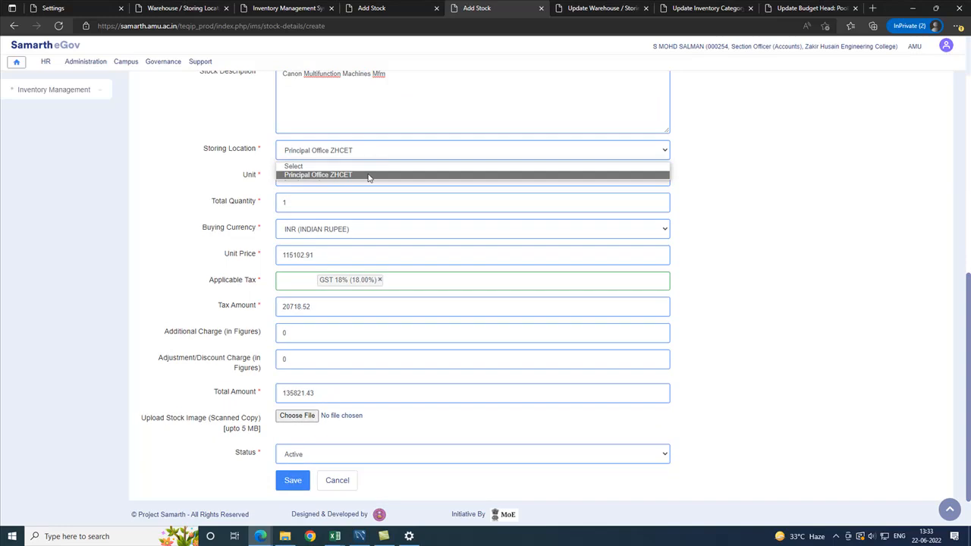
click(613, 11)
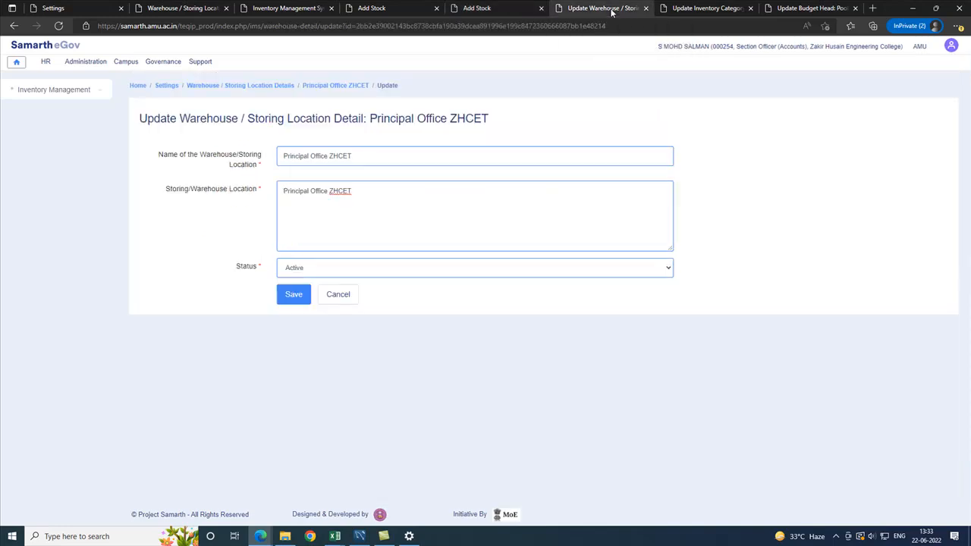
click(477, 8)
click(400, 176)
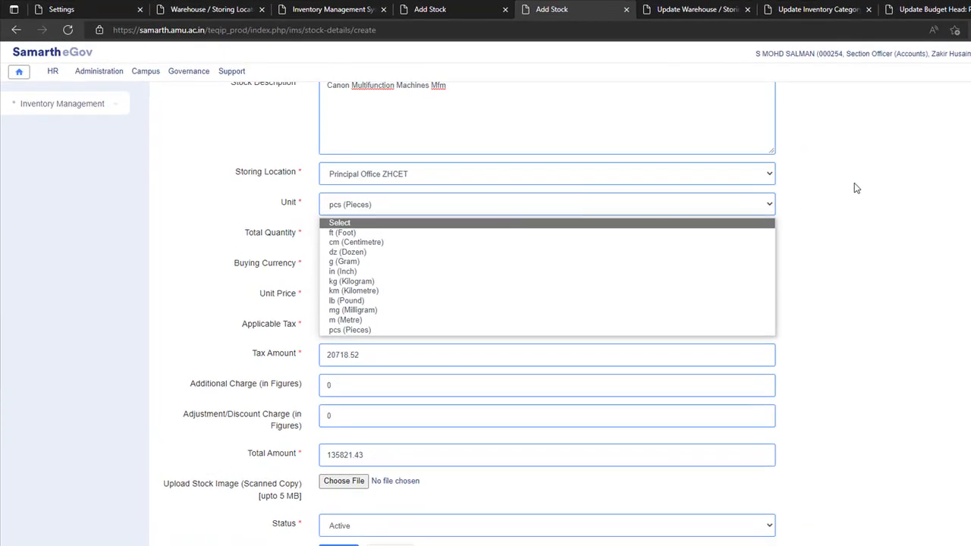
click(933, 165)
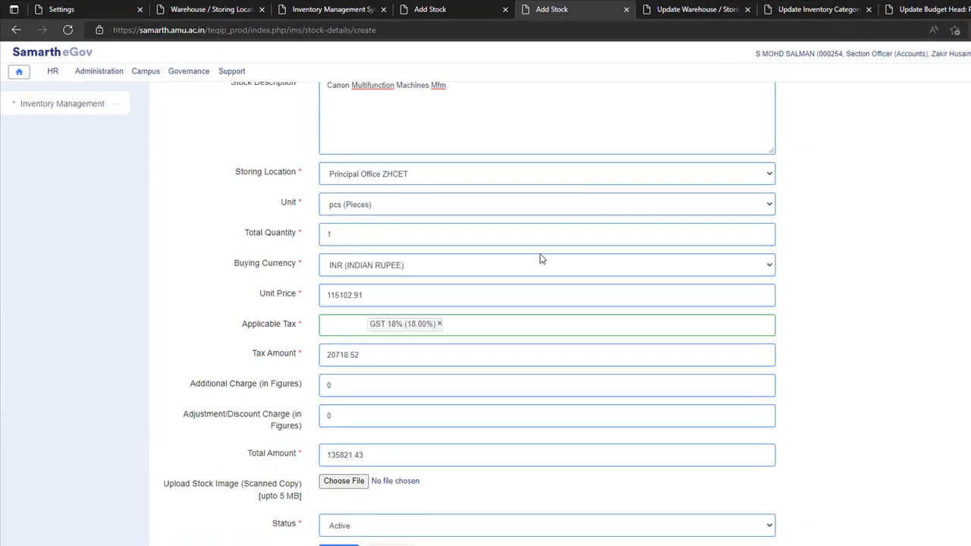
- Review the total quantity, the available Buying Currency options and the unit price in the filled stock form
click(440, 238)
click(446, 267)
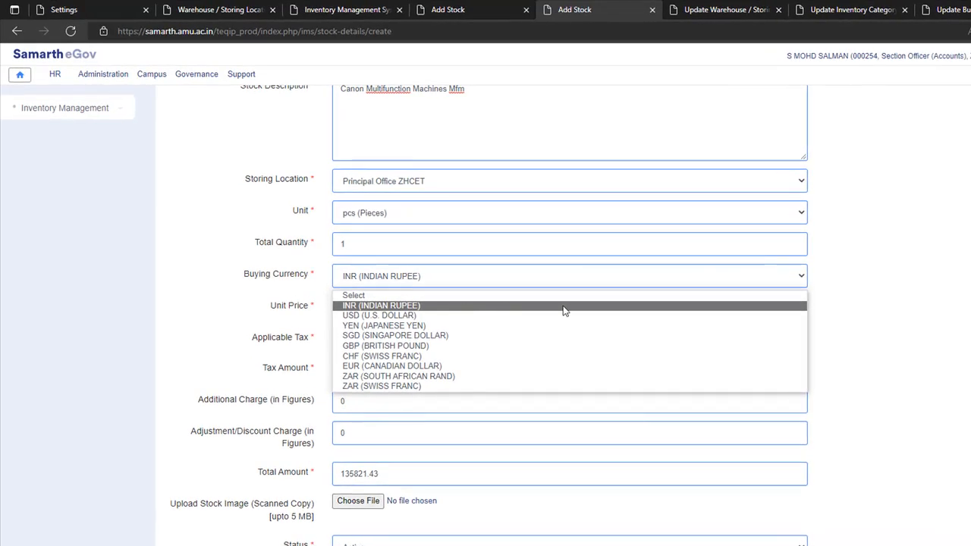
click(931, 258)
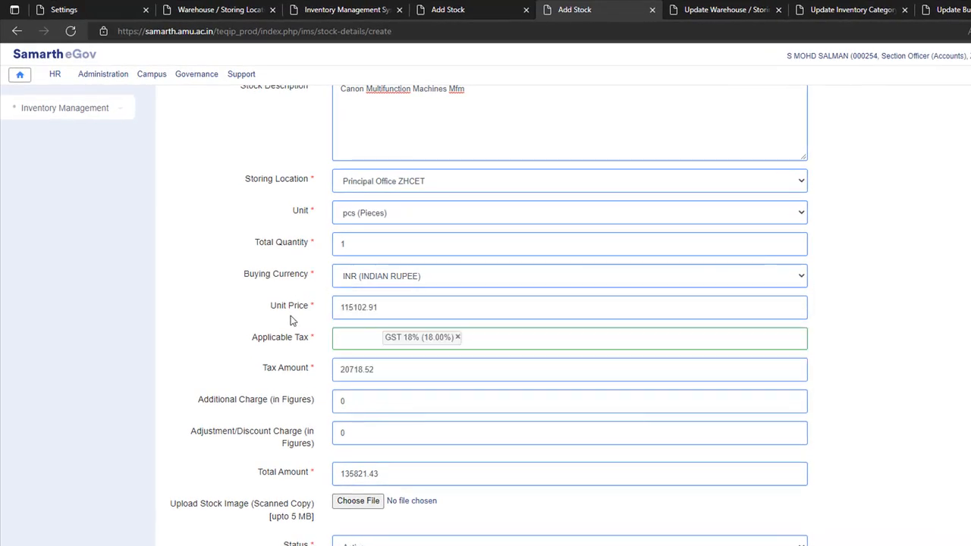
double_click(361, 307)
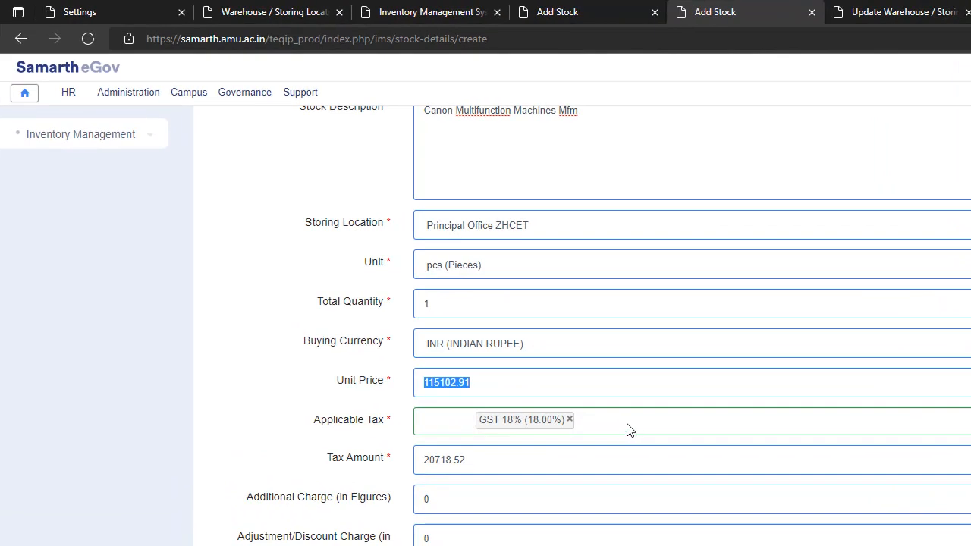
- Examine the Applicable Tax options, the tax amount, and the additional and adjustment/discount charges in the stock form
click(504, 345)
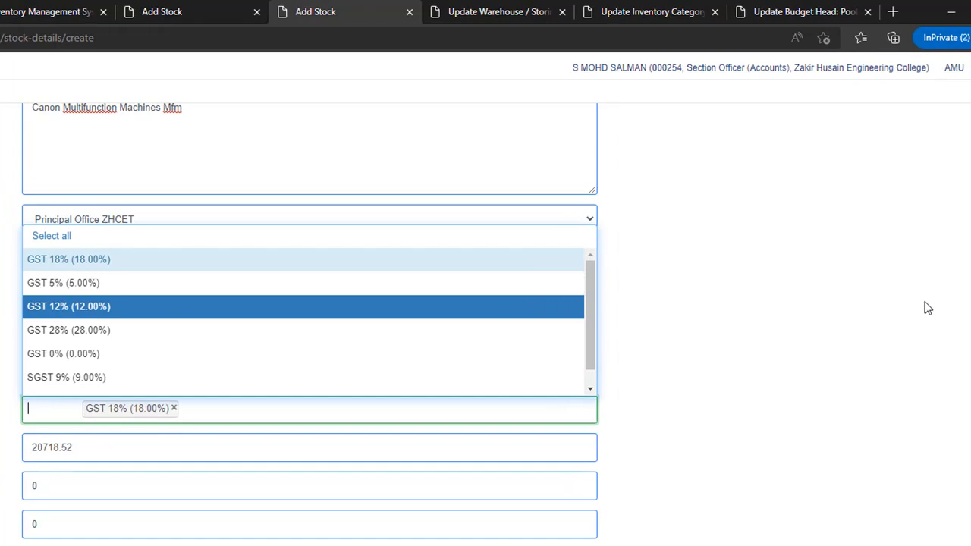
click(924, 307)
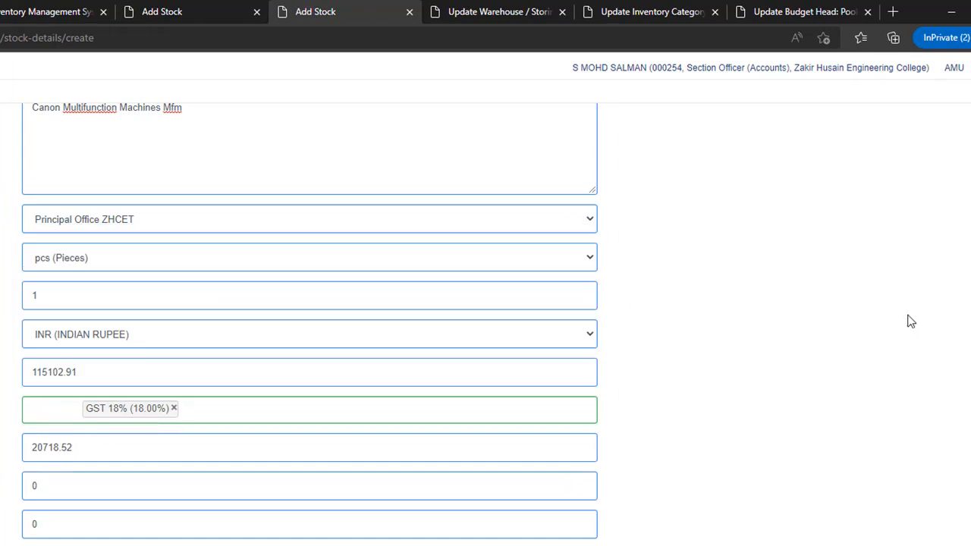
drag(73, 447, 27, 453)
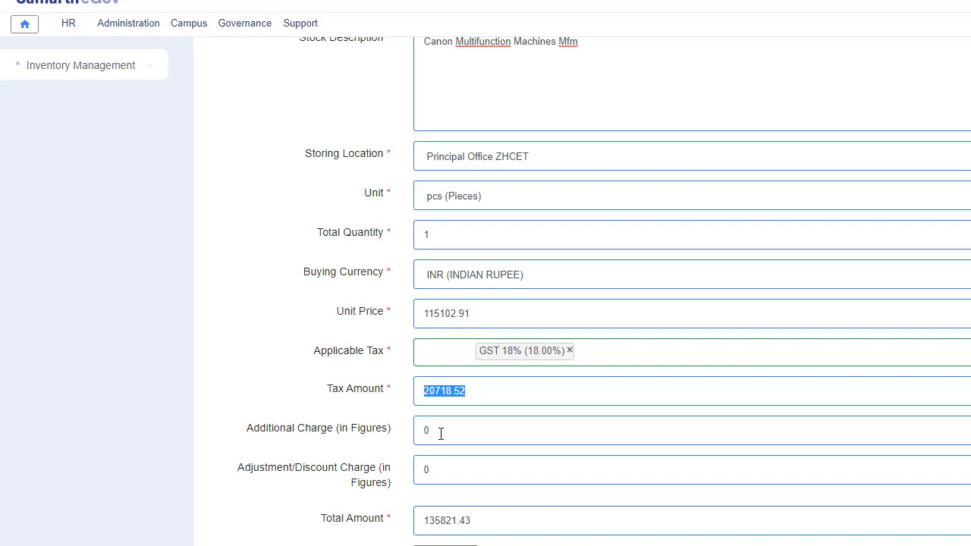
click(441, 433)
drag(454, 476, 411, 481)
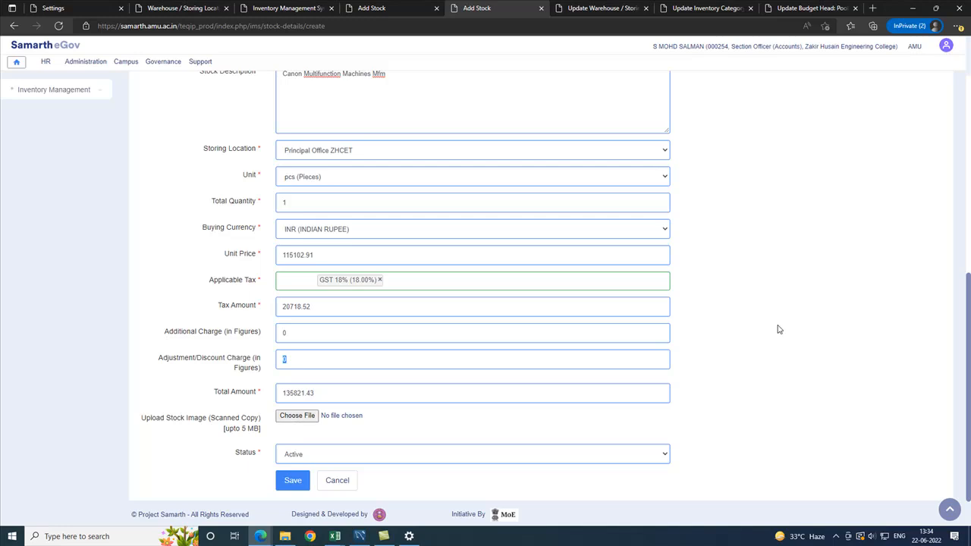
click(383, 536)
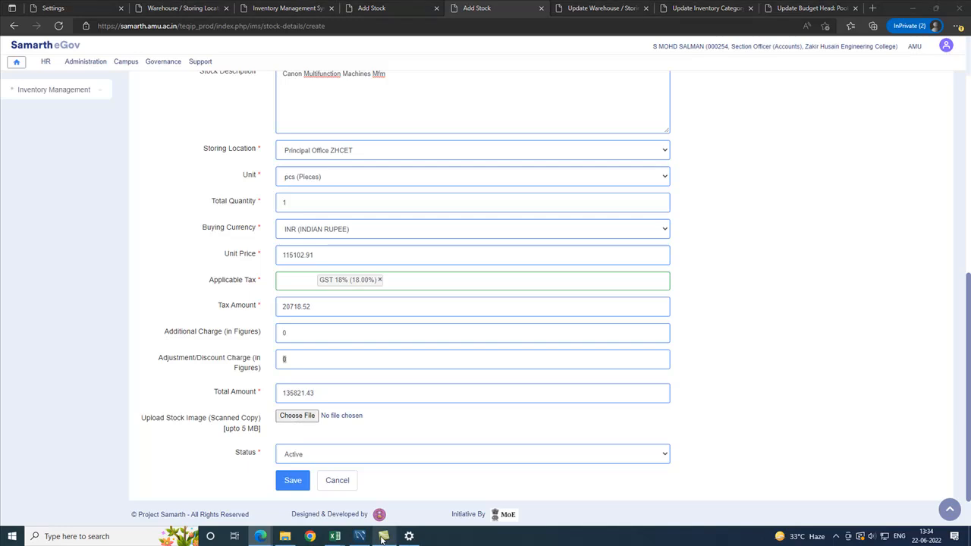
click(342, 7)
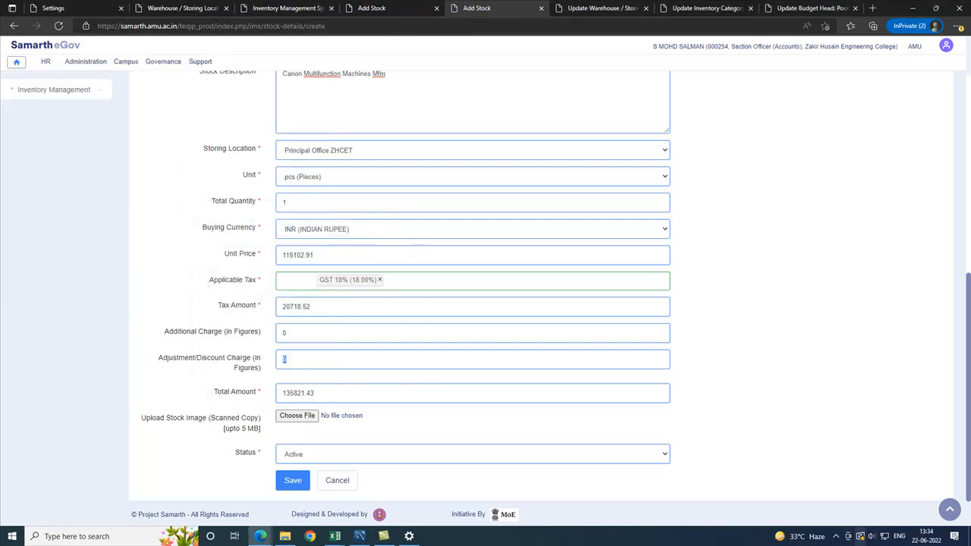
click(835, 536)
click(846, 518)
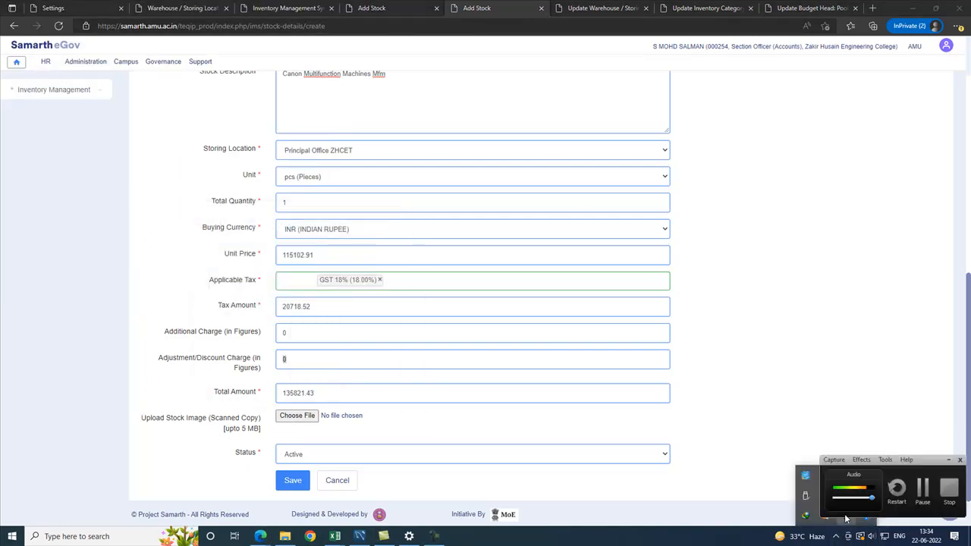
click(921, 491)
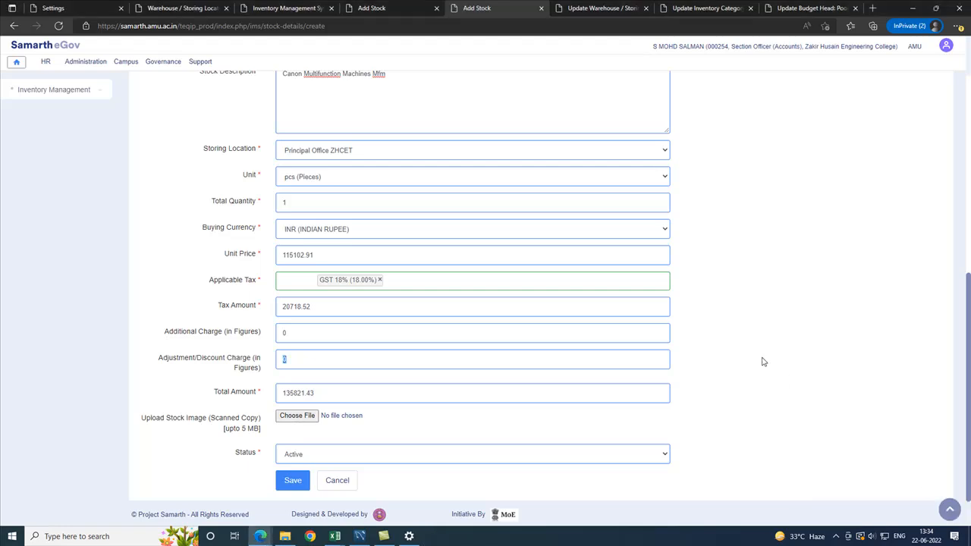
- Check the total amount, choose Active as the stock status, and save the Photocopier stock entry
drag(326, 393, 283, 392)
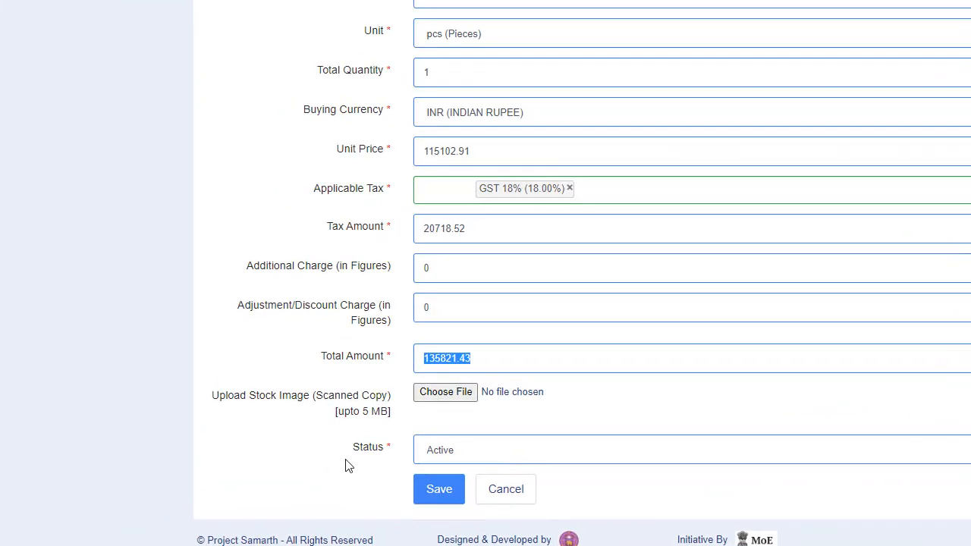
click(510, 455)
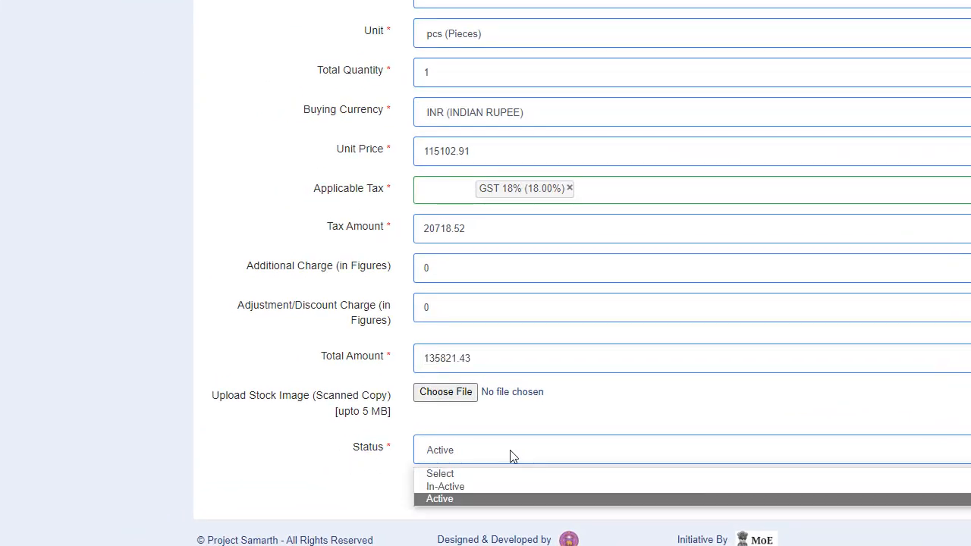
click(486, 498)
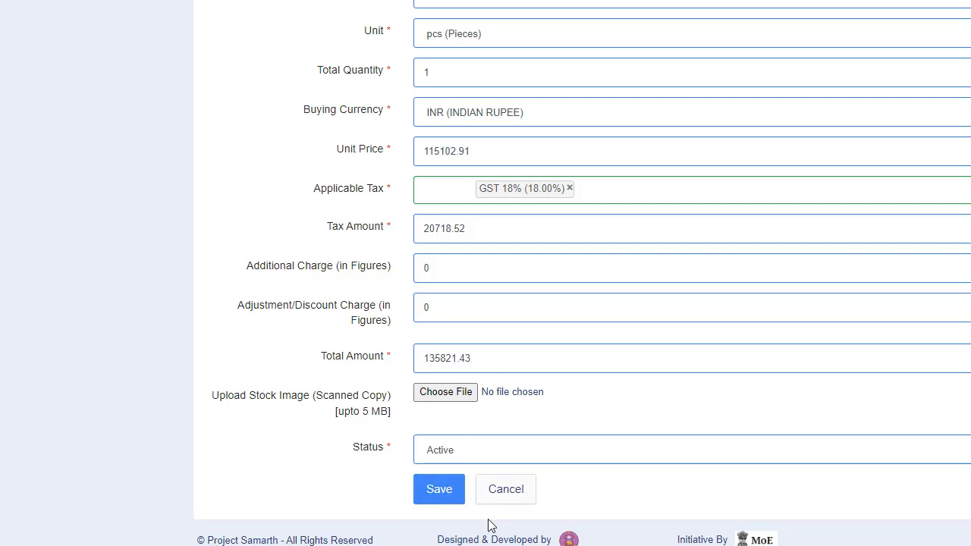
click(440, 492)
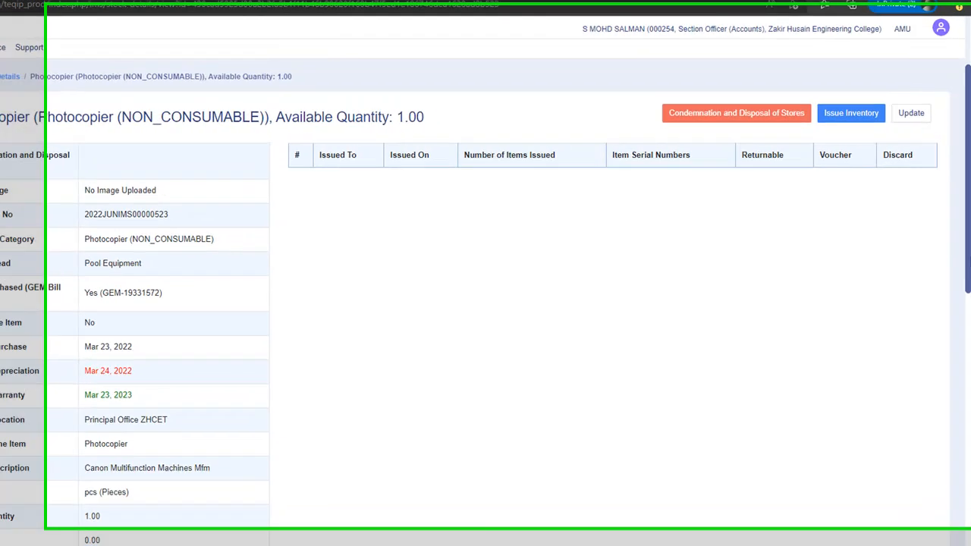
- Review the saved Photocopier stock record, from its stock details to the Recent Activities entry
drag(968, 241, 969, 289)
drag(969, 336, 968, 448)
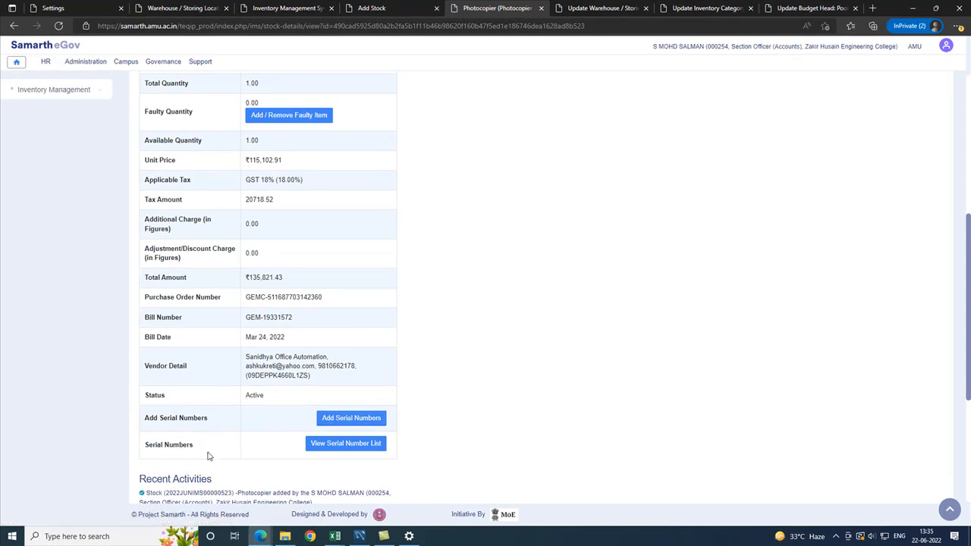
drag(968, 368, 968, 469)
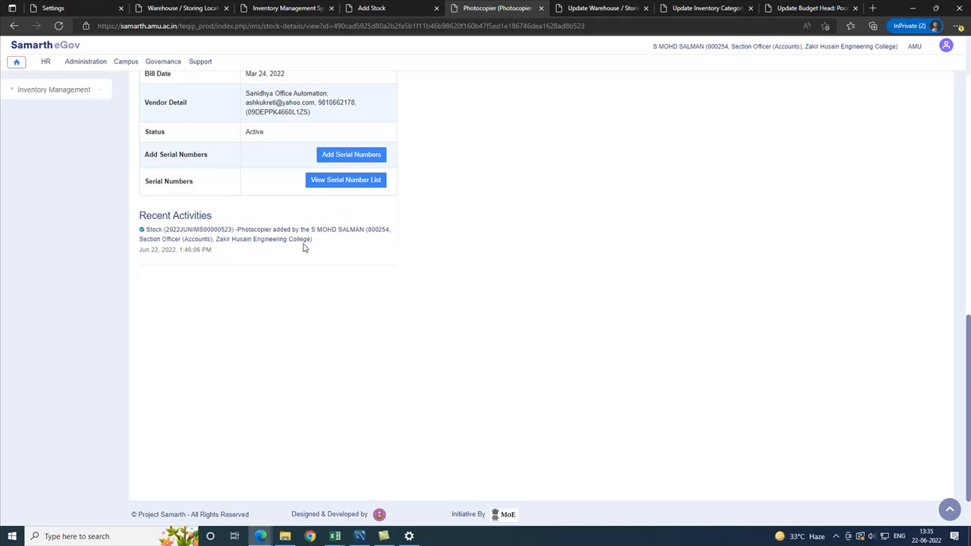
drag(150, 227, 392, 247)
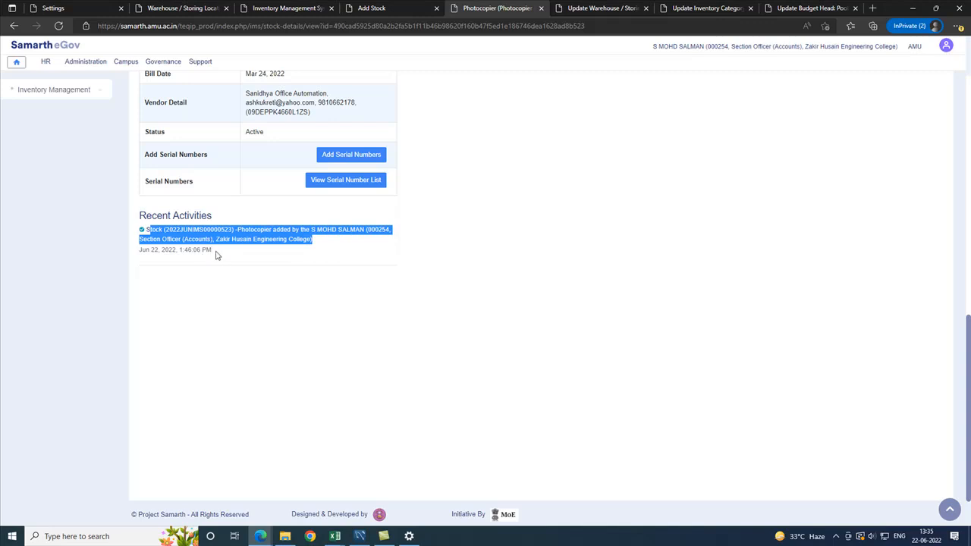
drag(215, 255, 131, 259)
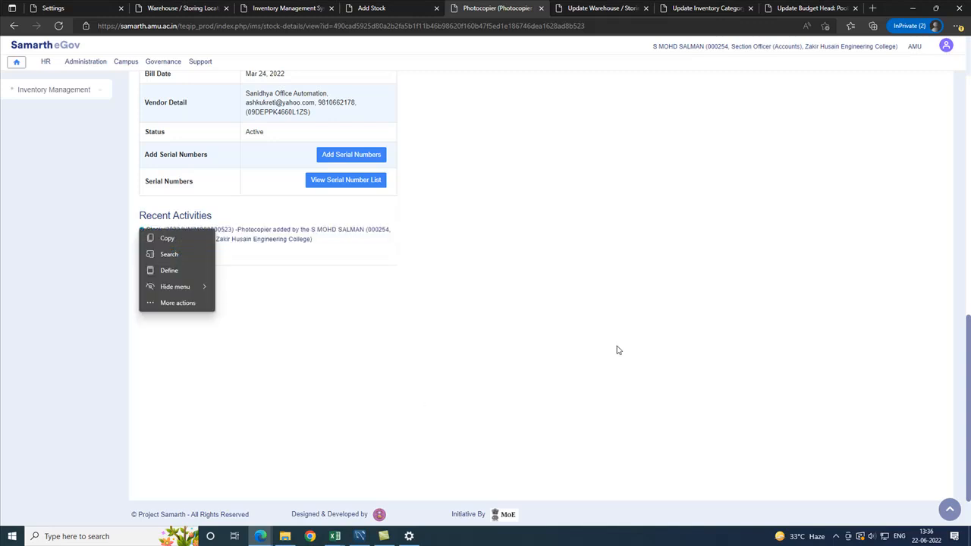
drag(968, 364, 968, 121)
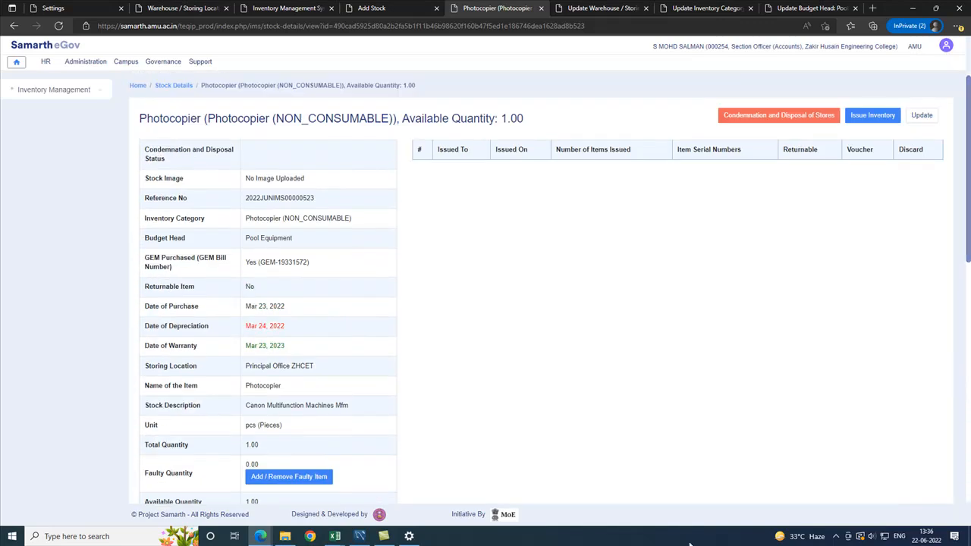
click(837, 538)
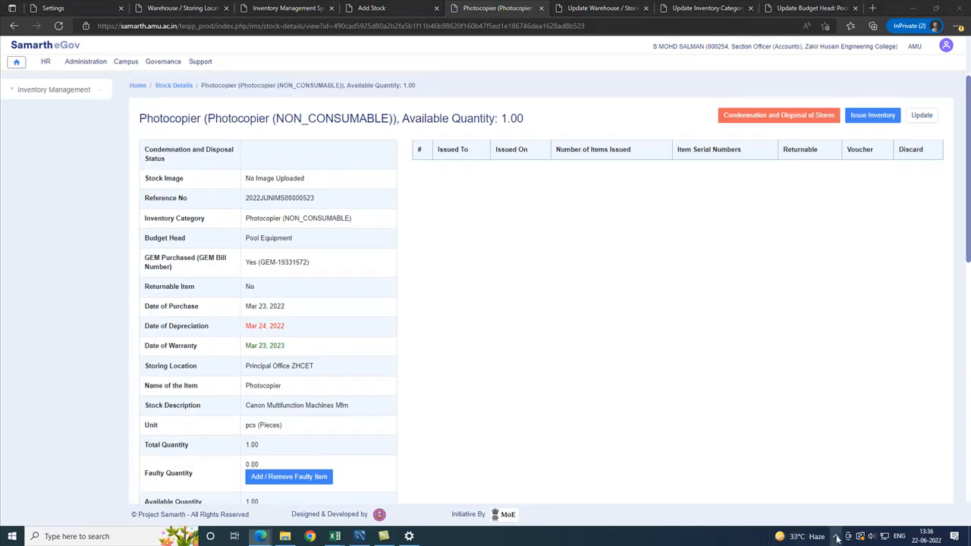
click(846, 517)
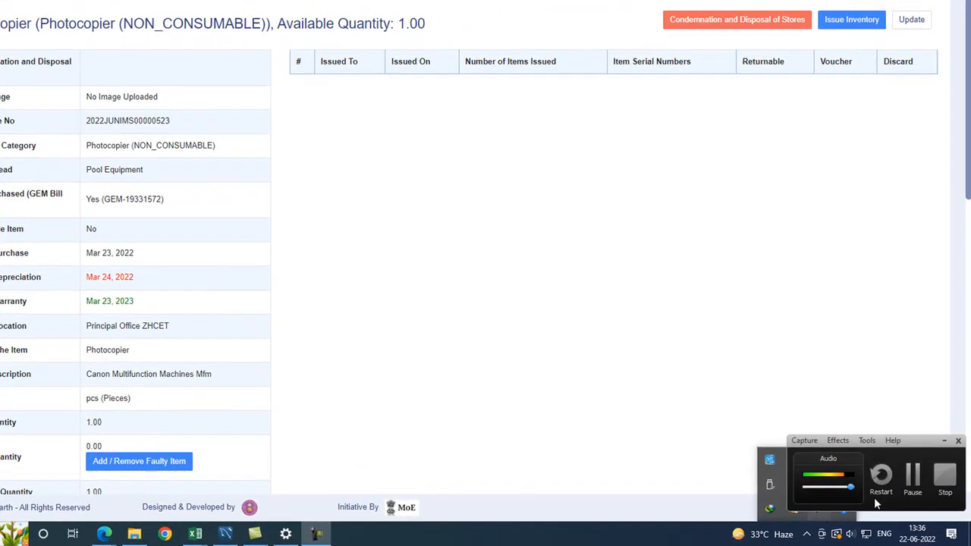
click(912, 476)
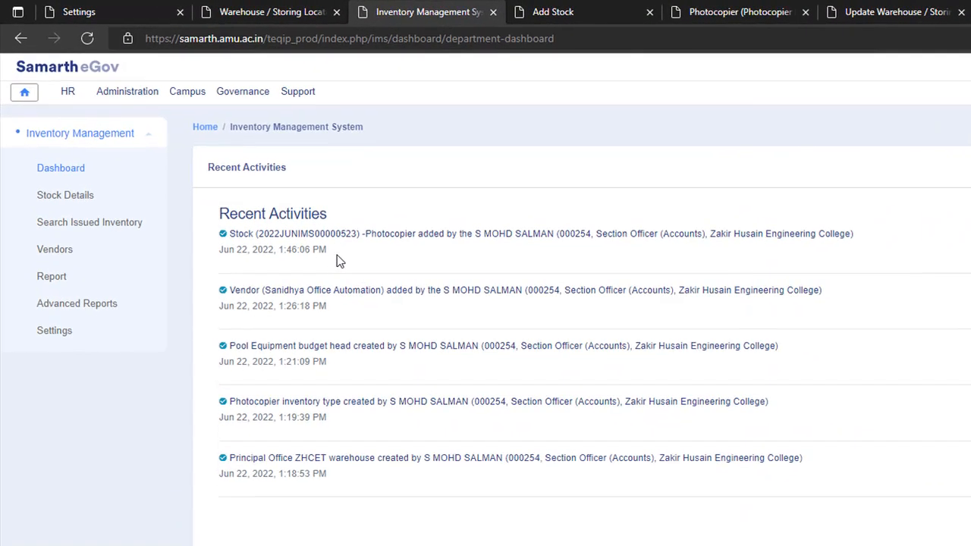
- Review the inventory dashboard's Recent Activities entries for the warehouse, inventory type, budget head, vendor and stock
drag(340, 260, 168, 206)
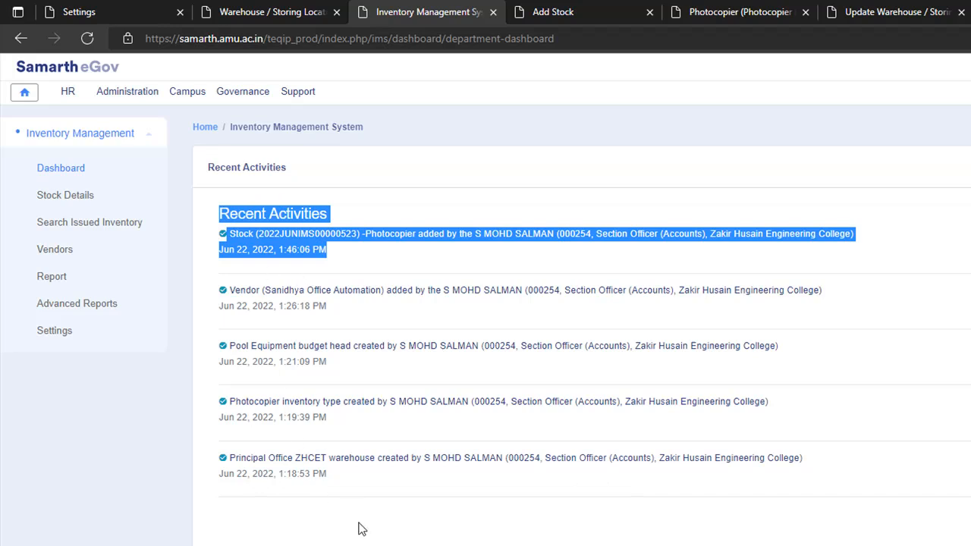
click(345, 485)
drag(246, 489, 217, 455)
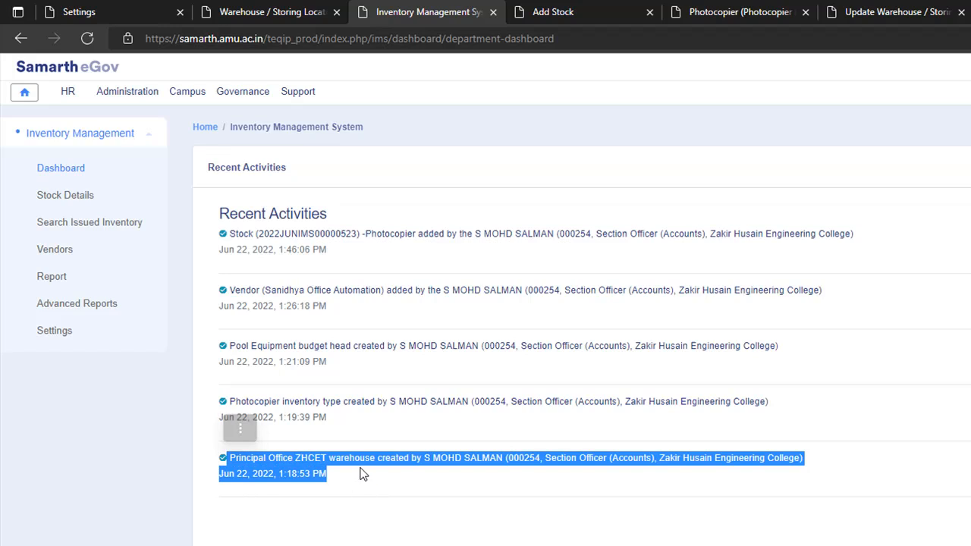
drag(340, 417, 229, 395)
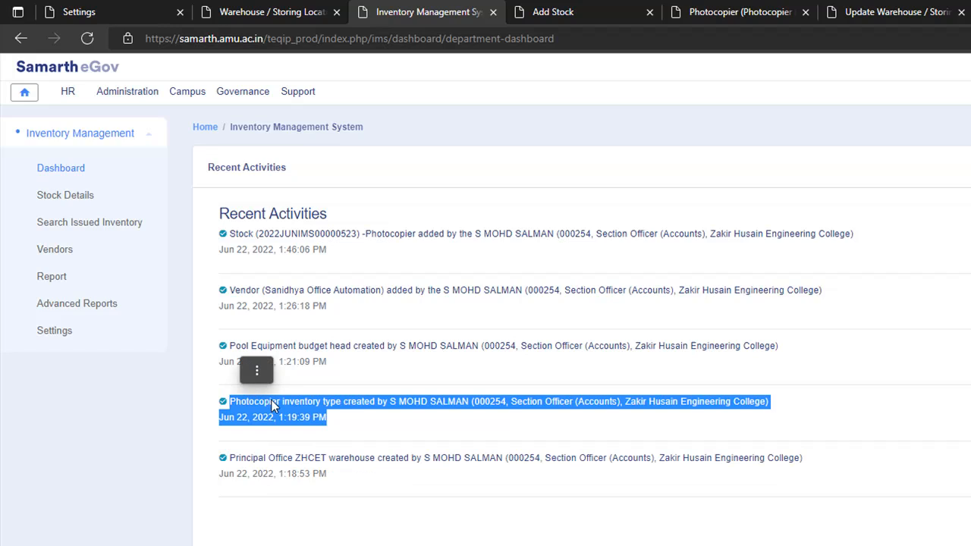
drag(332, 372, 224, 342)
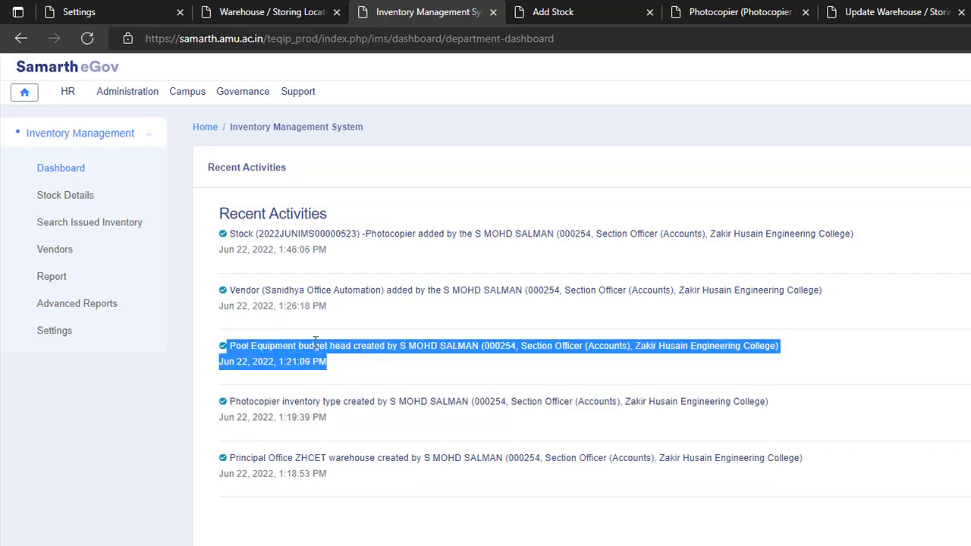
drag(339, 307, 220, 290)
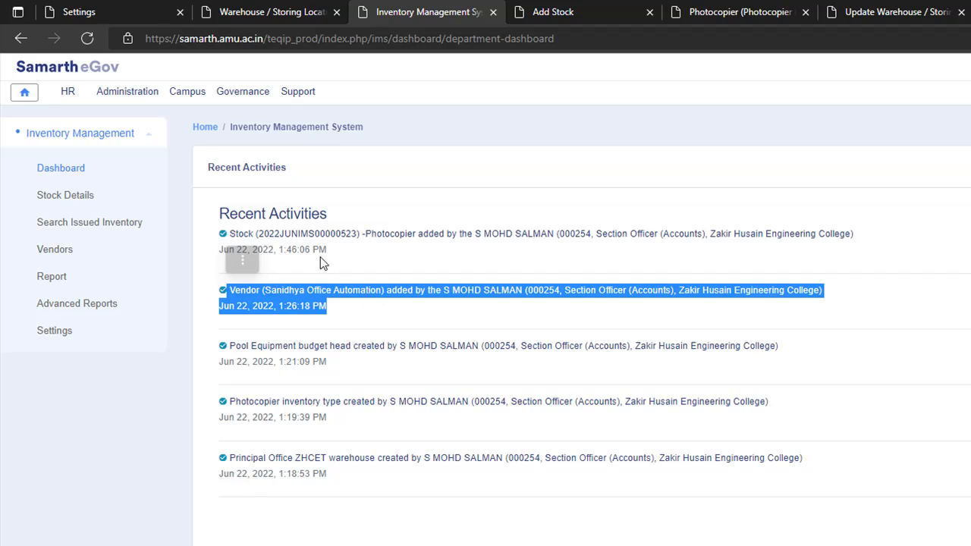
drag(345, 260, 213, 228)
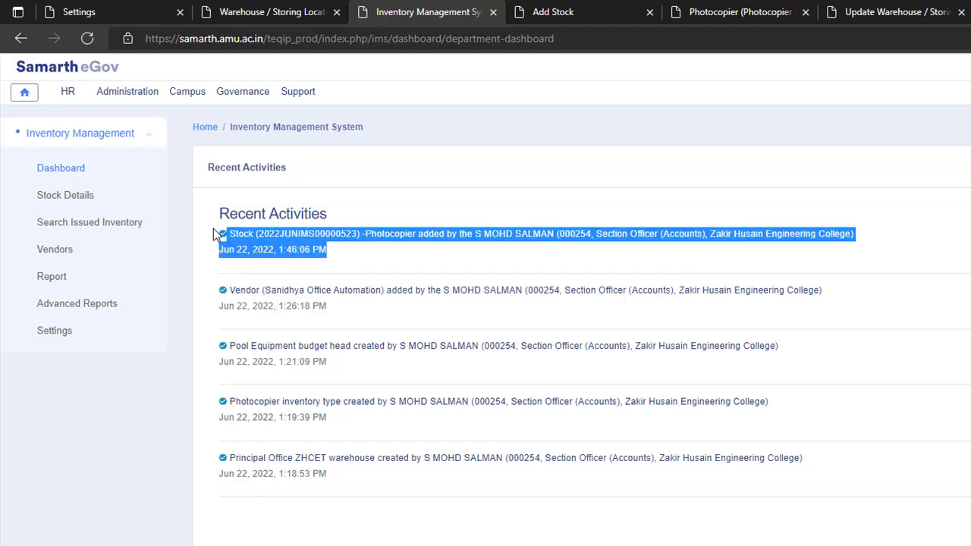
- Open the Stock Details list to check the entry for the newly added Photocopier
click(70, 199)
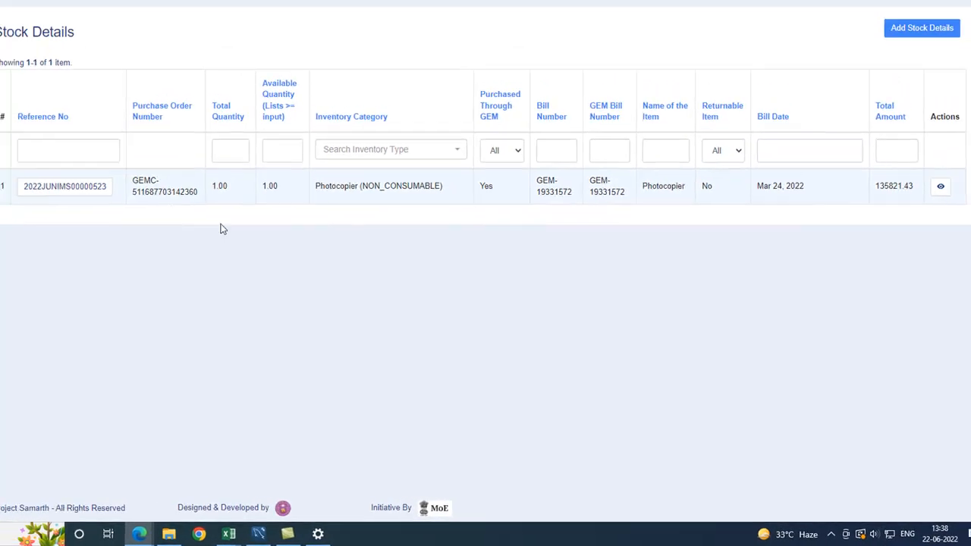
click(830, 534)
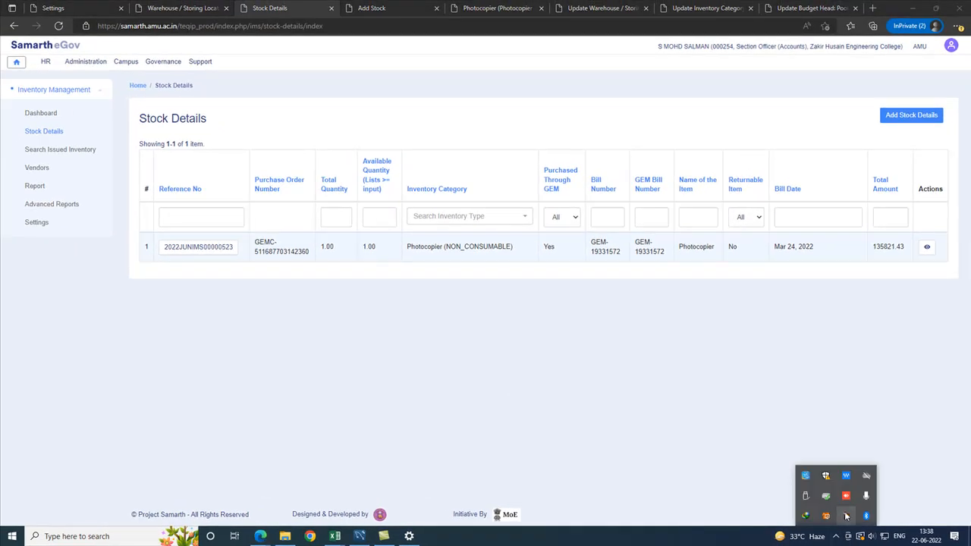